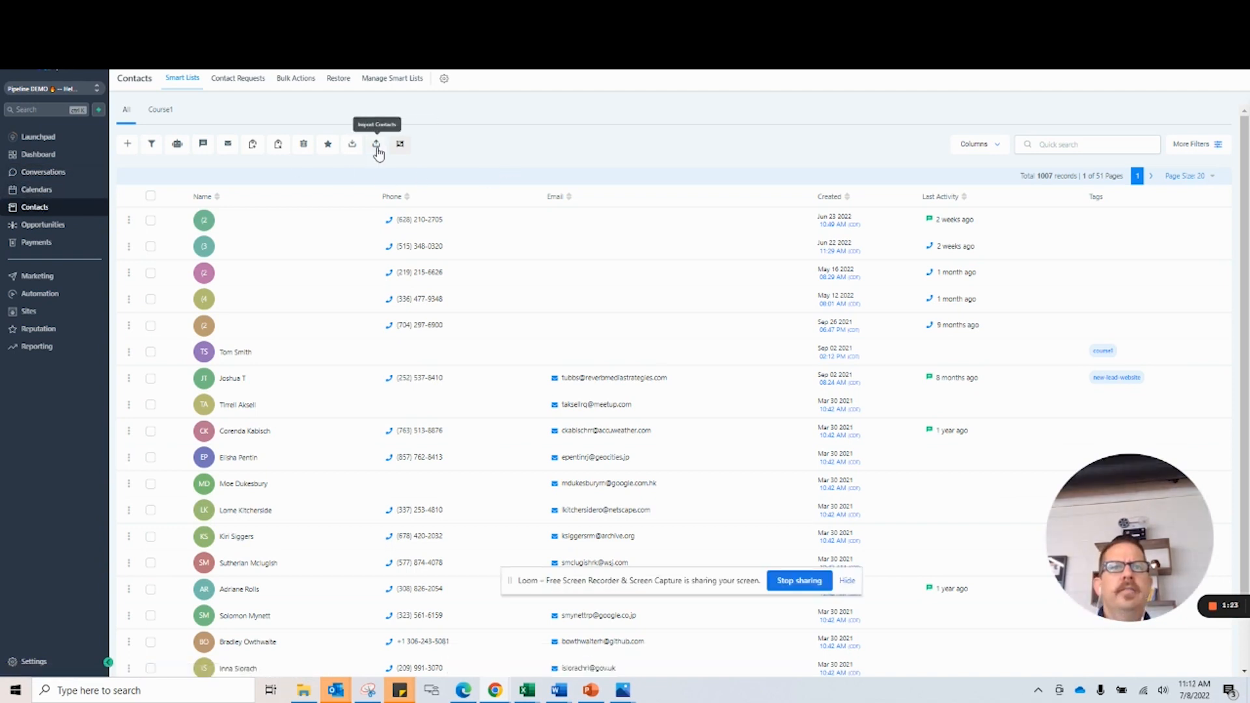
Start a contact import, upload the CSV file, and continue to mapping its columns.
{"action": "left_click", "coordinate": [376, 145]}
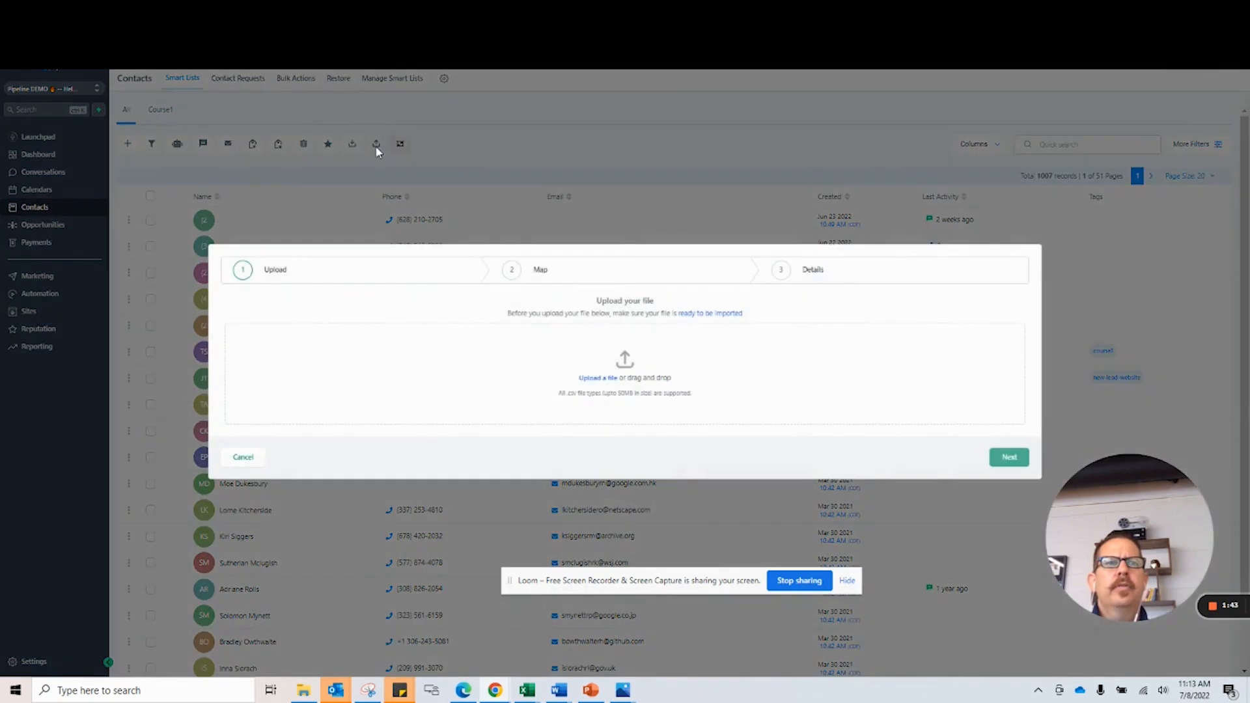
{"action": "left_click", "coordinate": [595, 380]}
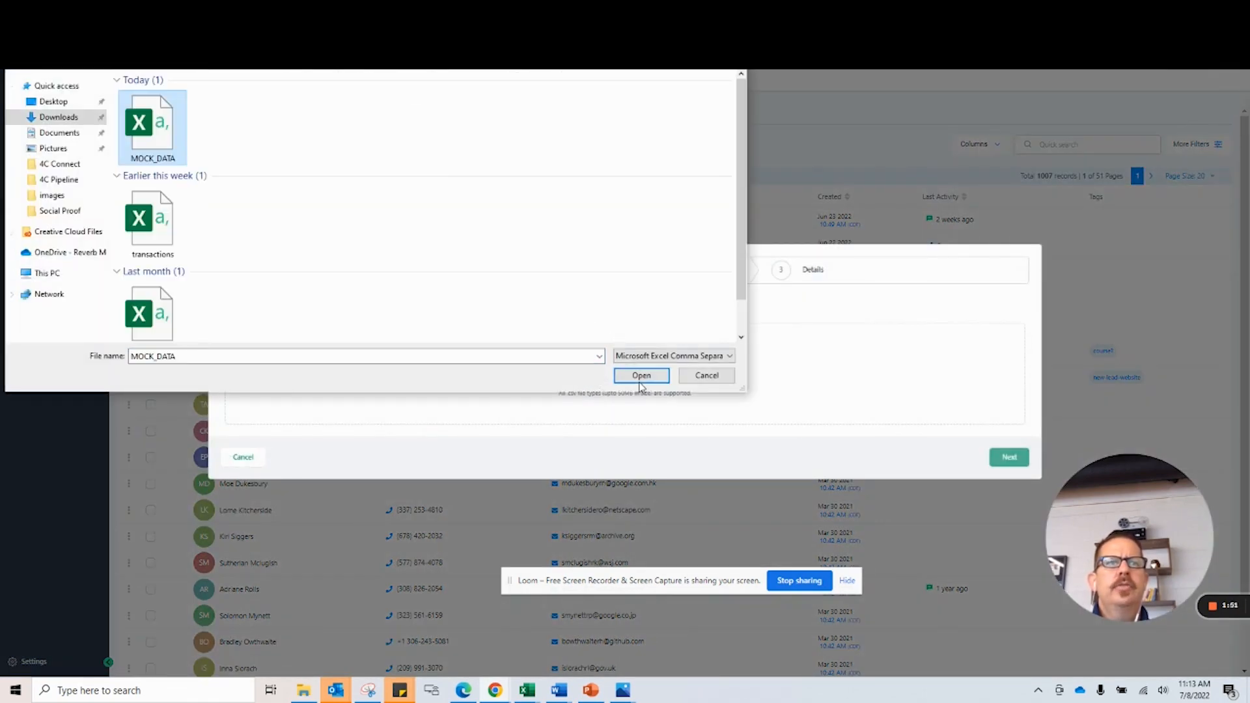
{"action": "left_click", "coordinate": [641, 381]}
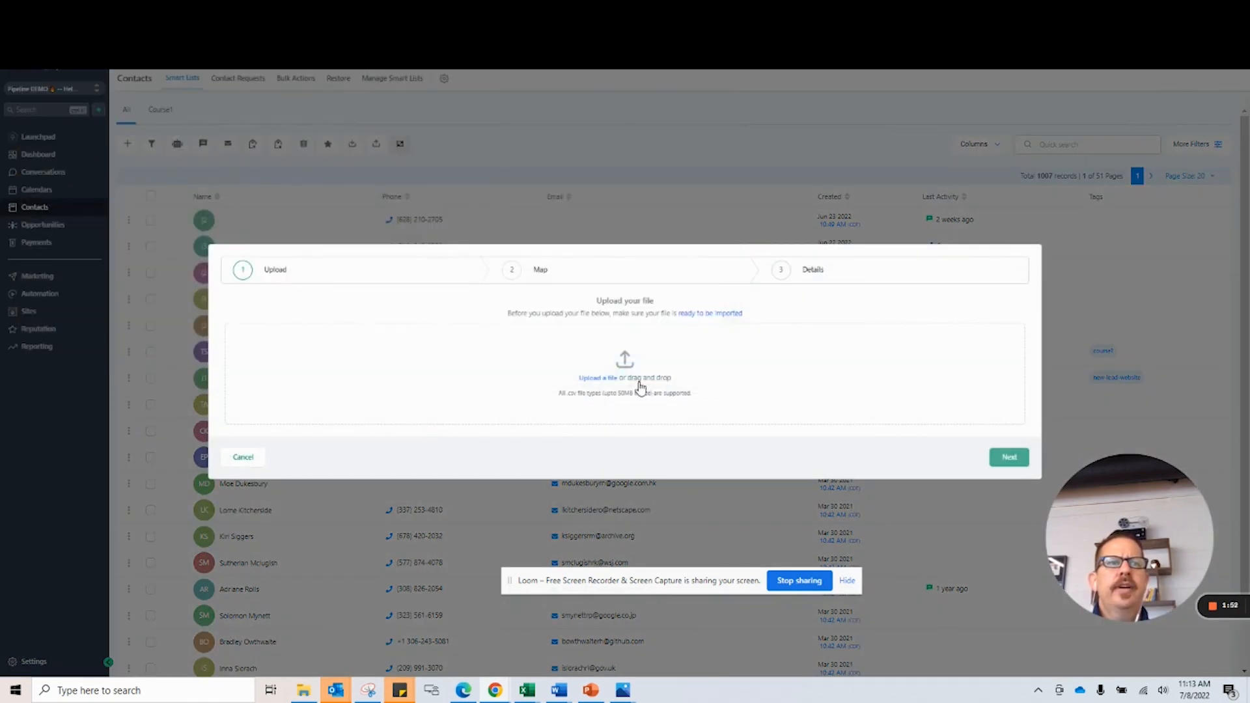
{"action": "left_click", "coordinate": [1010, 462]}
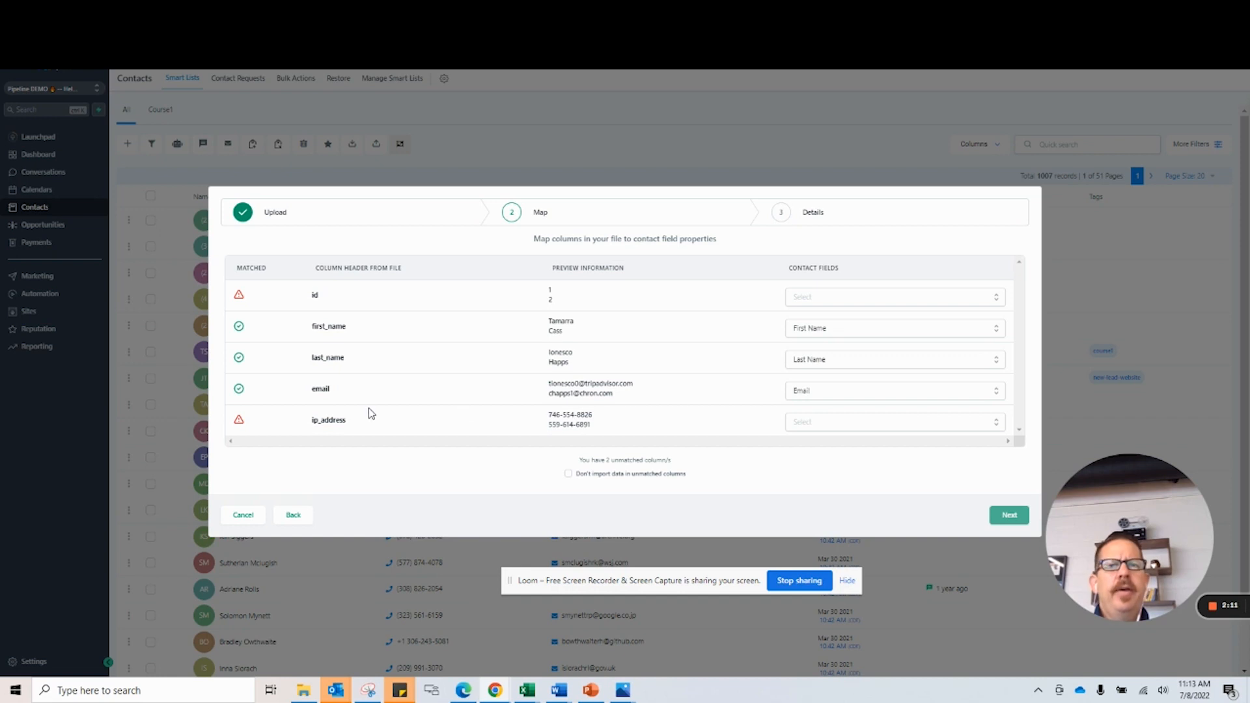
Map the file's ip_address column, which holds phone numbers, to the Phone contact field.
{"action": "double_click", "coordinate": [314, 422]}
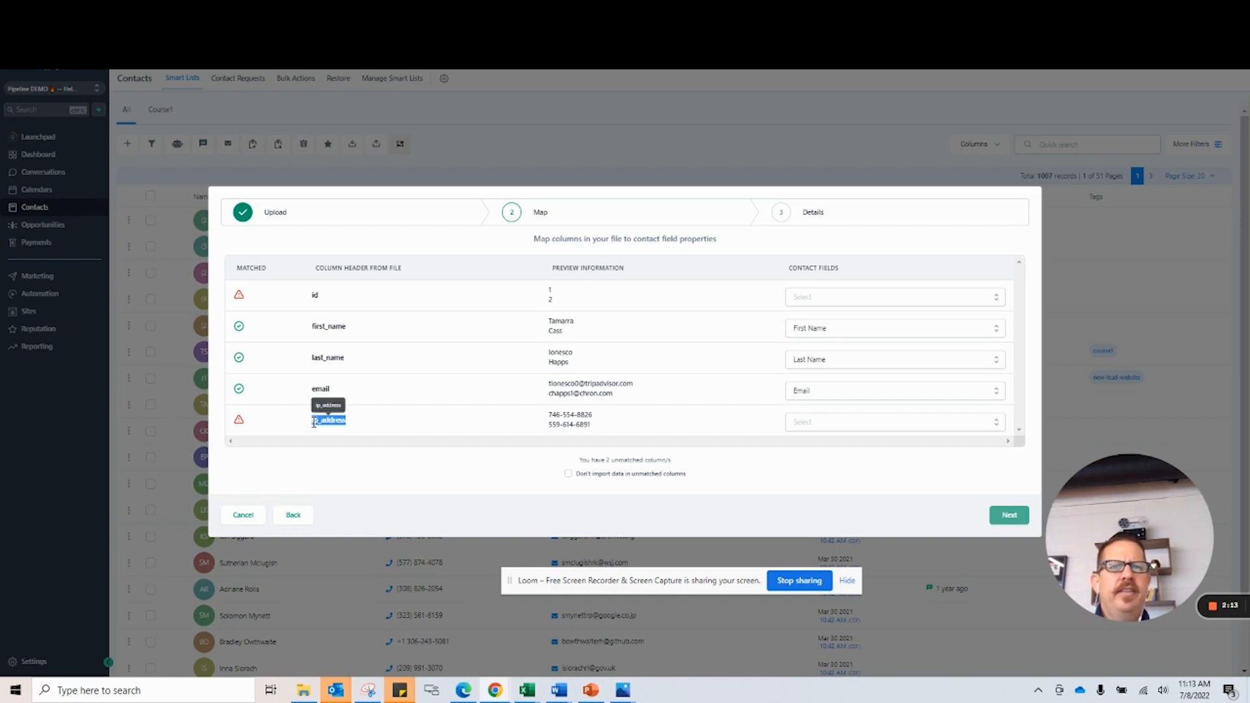
{"action": "left_click", "coordinate": [314, 423]}
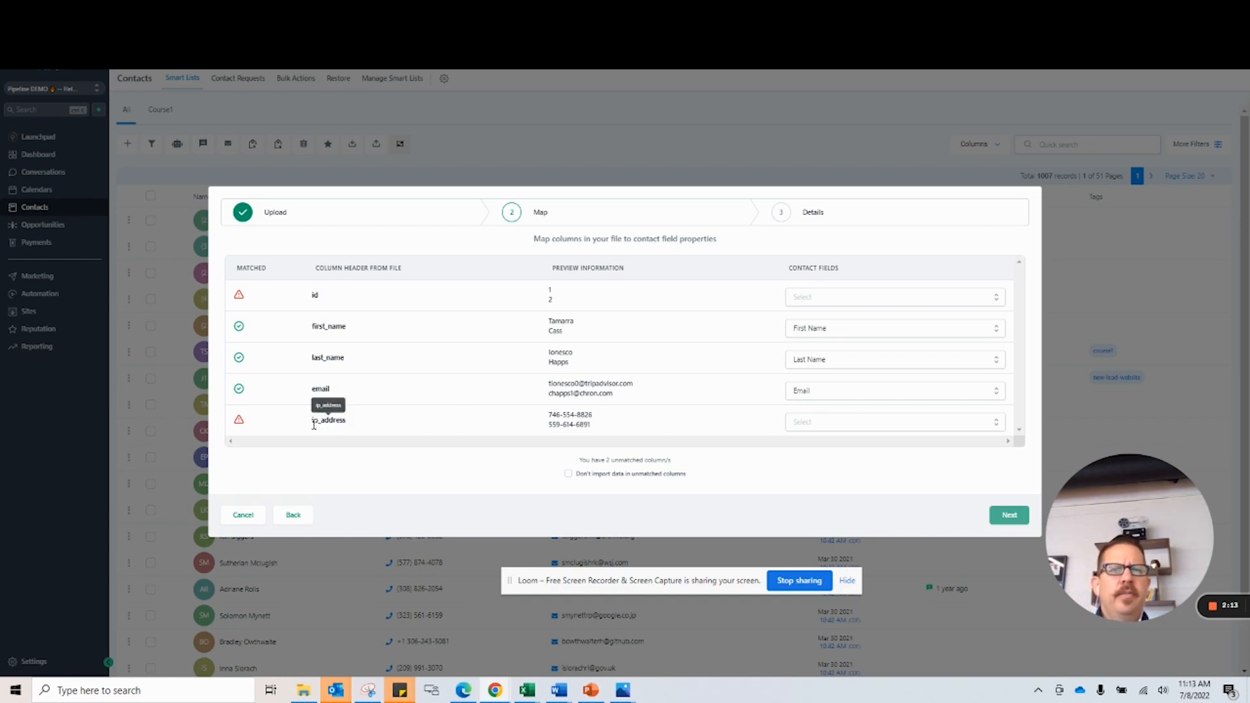
{"action": "triple_click", "coordinate": [561, 415]}
{"action": "left_click", "coordinate": [688, 430]}
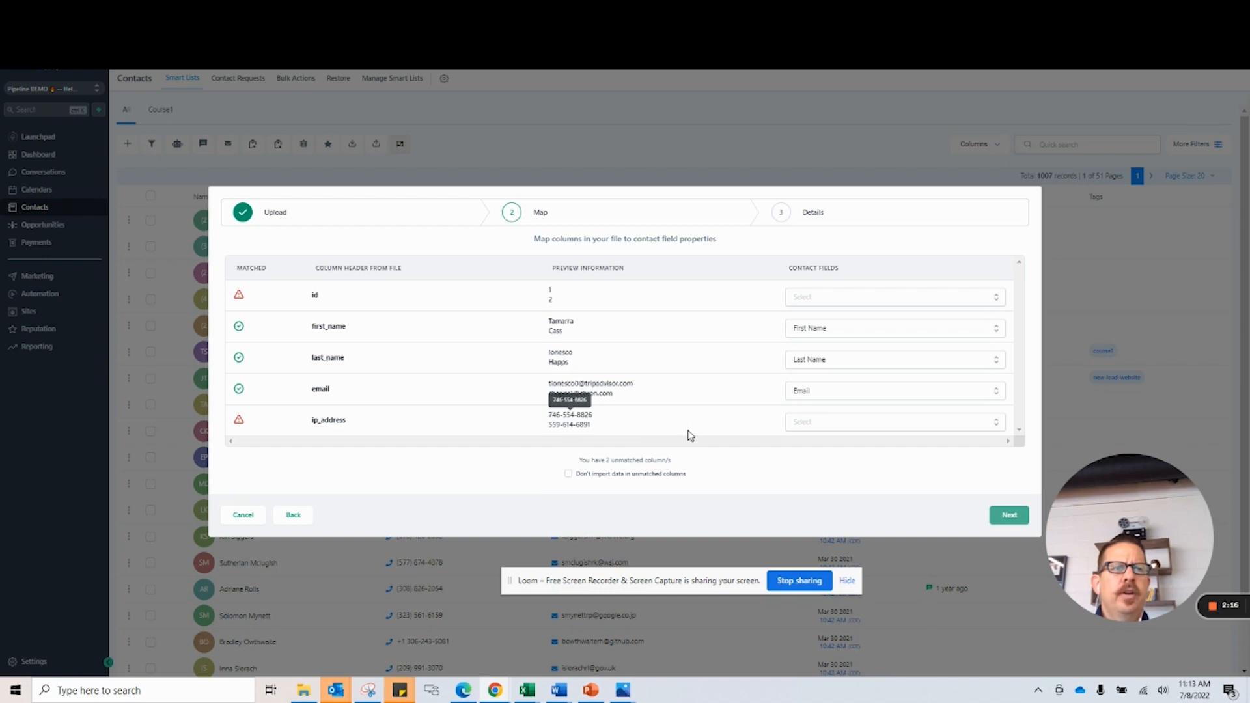
{"action": "left_click", "coordinate": [822, 423]}
{"action": "scroll", "coordinate": [822, 428], "scroll_direction": "down", "scroll_amount": 2}
{"action": "left_click", "coordinate": [824, 398]}
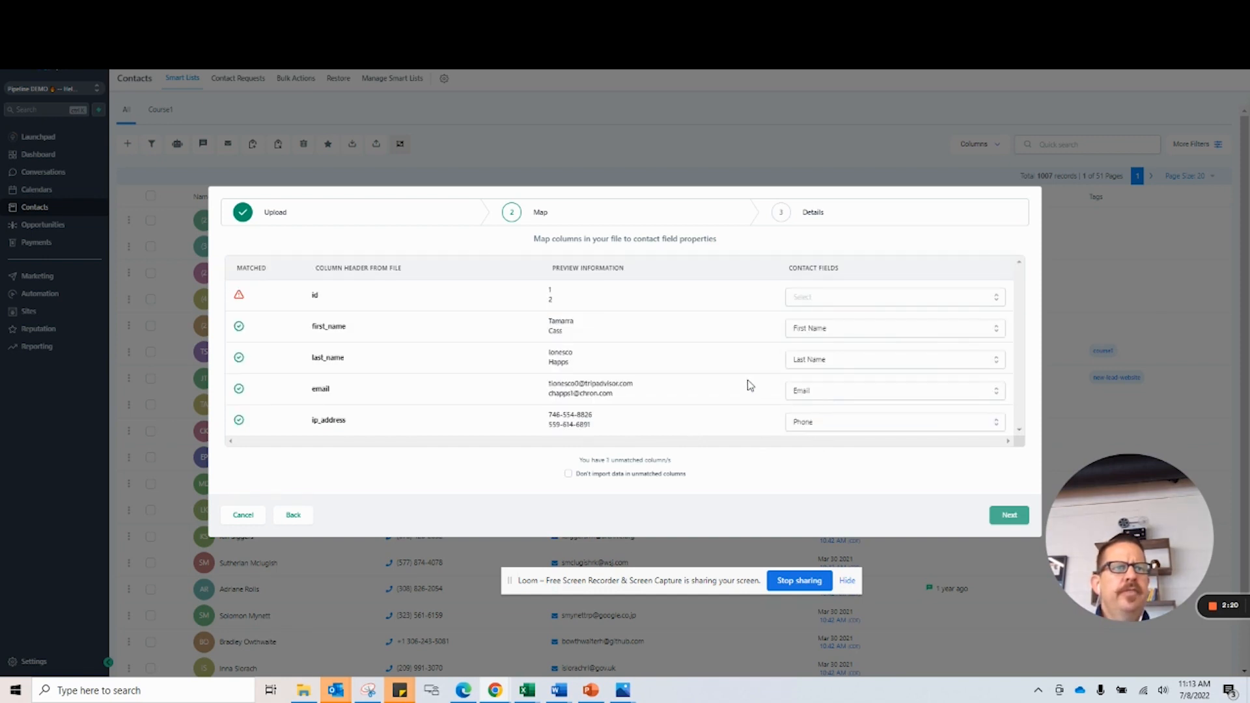
Check the contact fields offered for the id column, leave it unmatched, and continue to the final import details.
{"action": "left_click", "coordinate": [809, 302]}
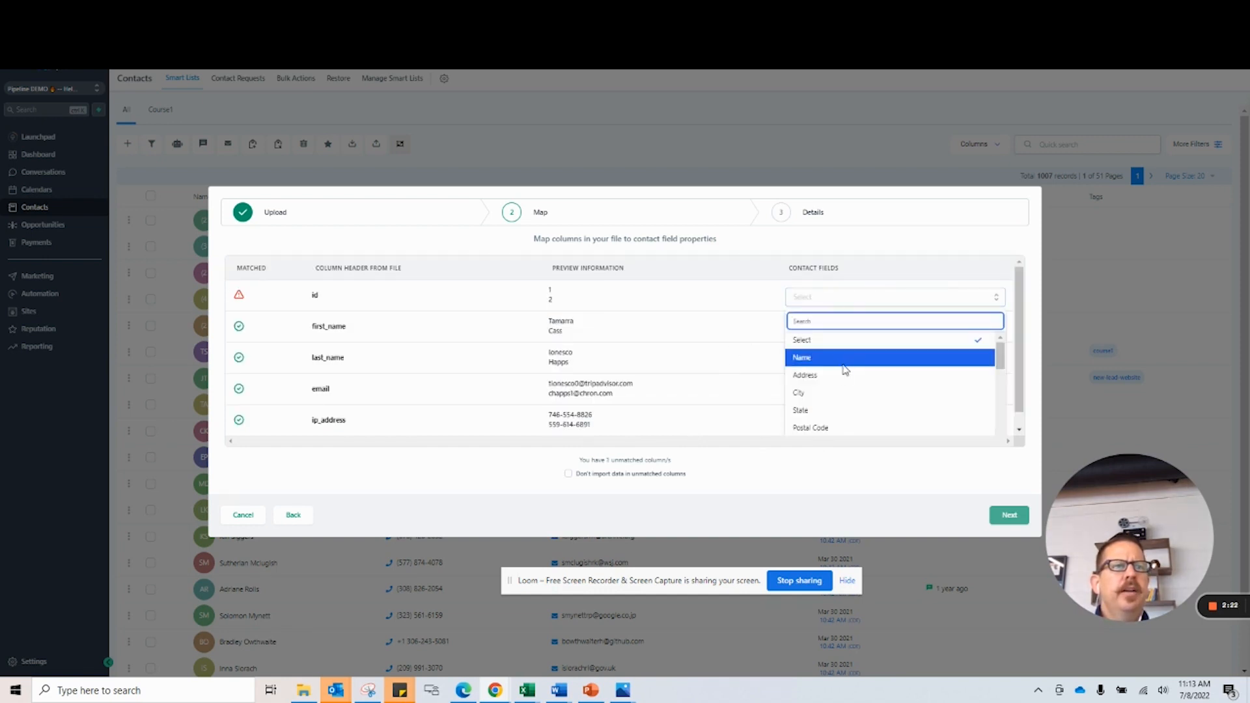
{"action": "scroll", "coordinate": [844, 371], "scroll_direction": "down", "scroll_amount": 2}
{"action": "scroll", "coordinate": [844, 371], "scroll_direction": "down", "scroll_amount": 4}
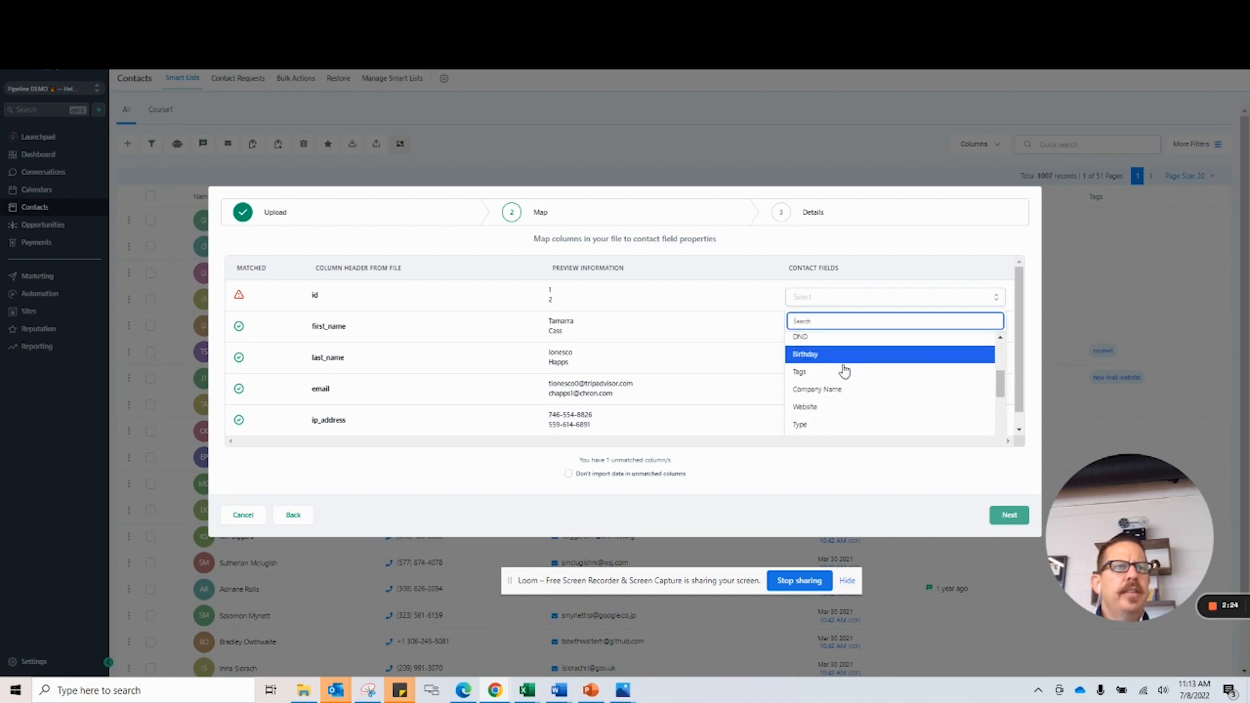
{"action": "scroll", "coordinate": [844, 370], "scroll_direction": "down", "scroll_amount": 3}
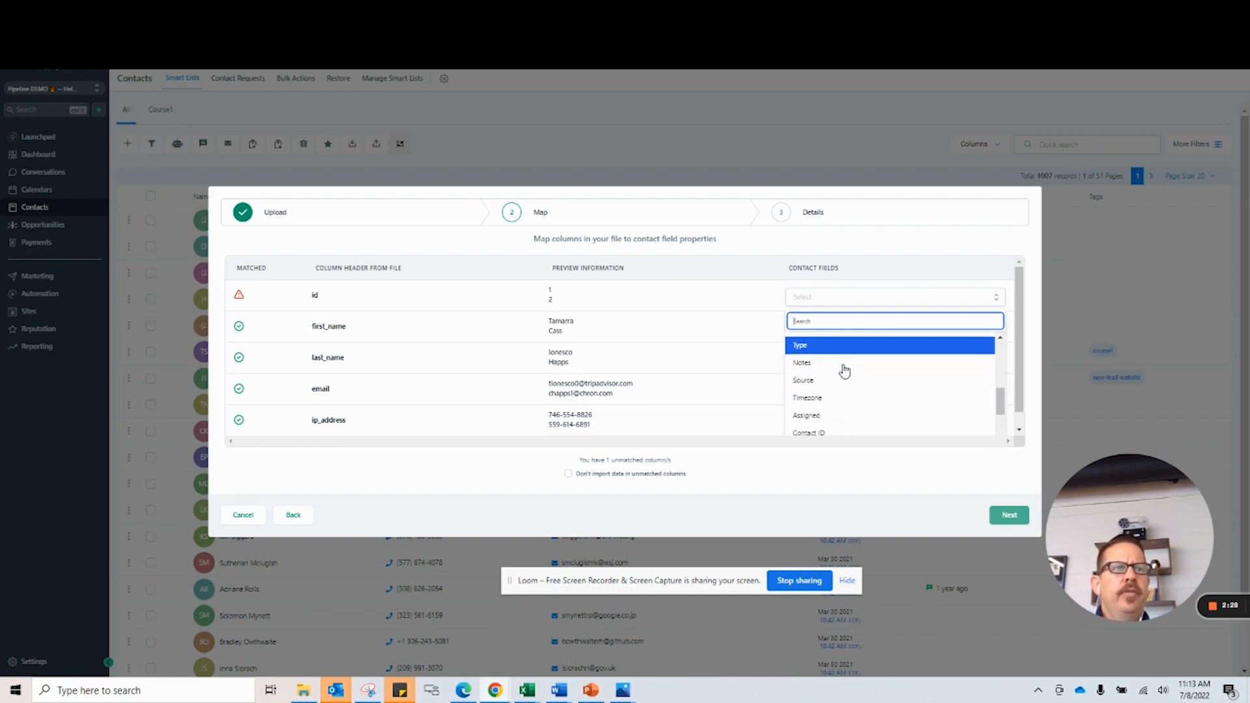
{"action": "left_click", "coordinate": [812, 253]}
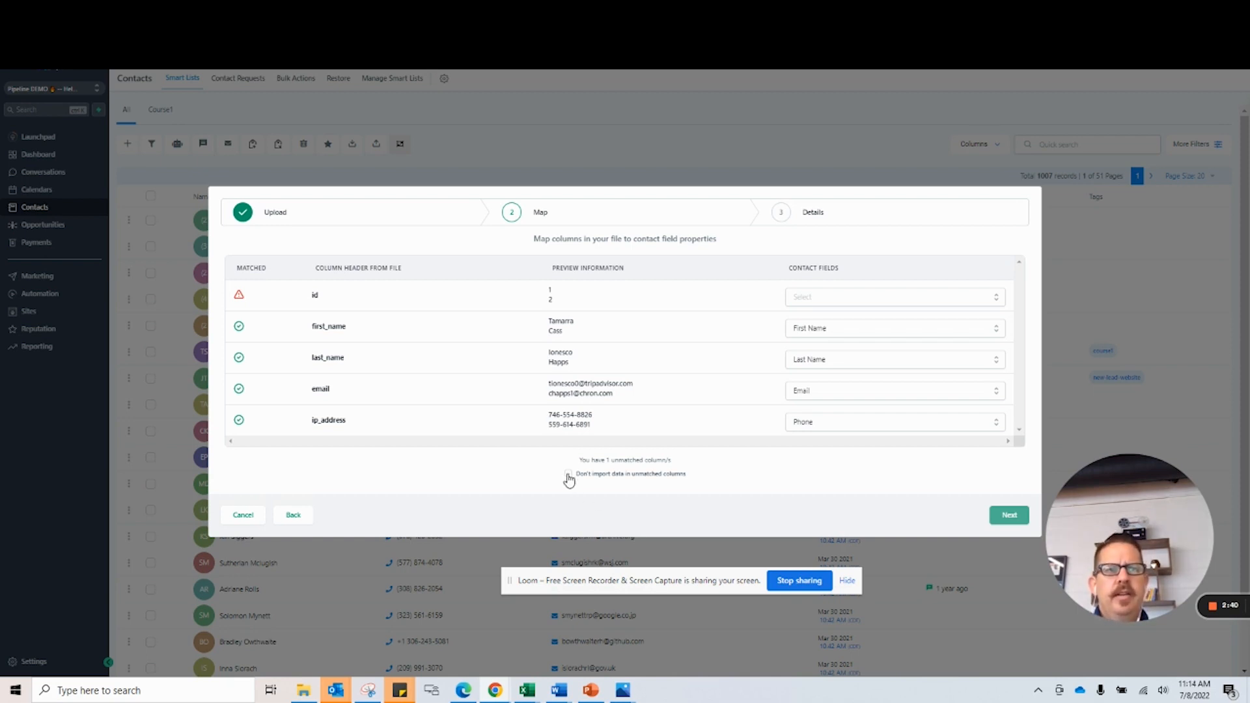
{"action": "left_click", "coordinate": [1009, 515]}
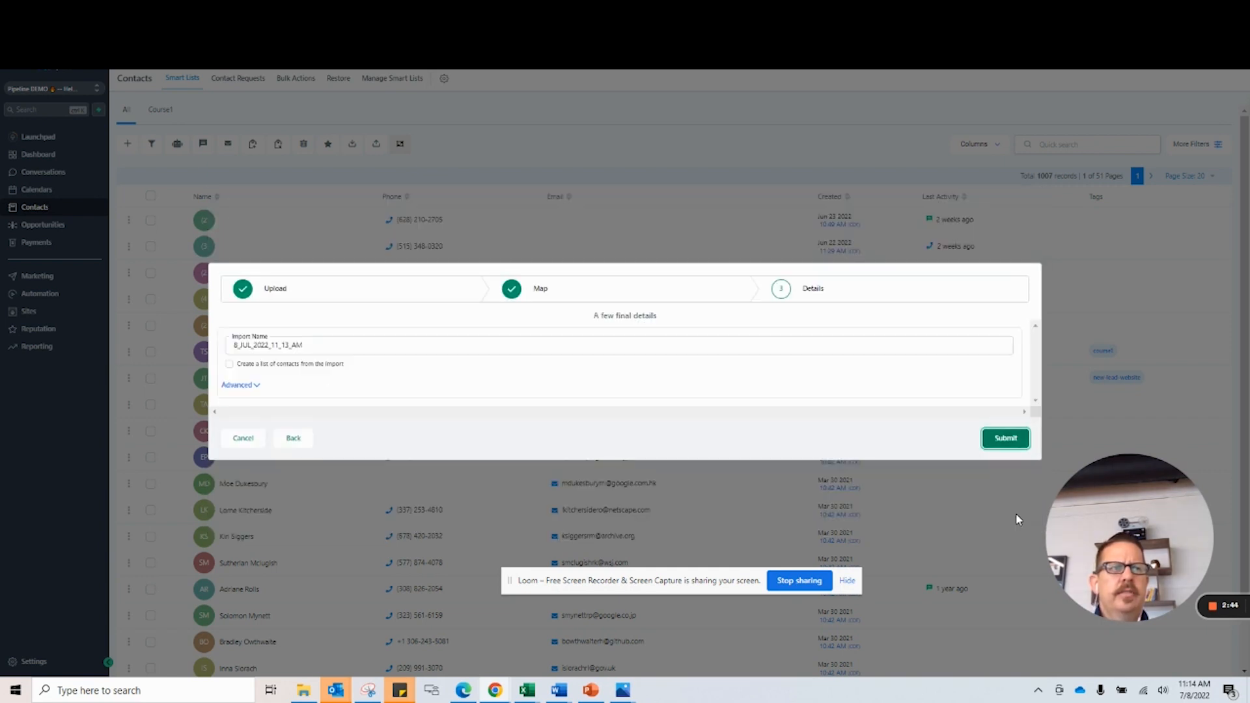
Name the import "Test List- Import" and enable creating a list of contacts from it.
{"action": "double_click", "coordinate": [259, 346]}
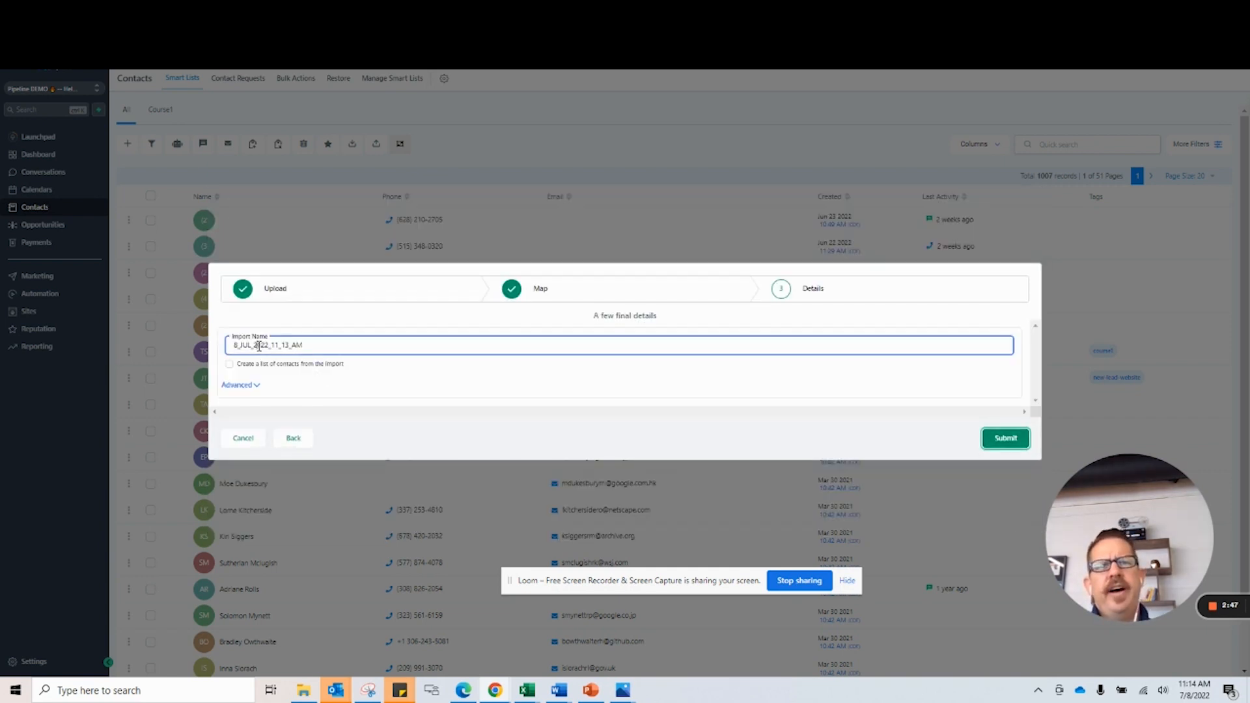
{"action": "type", "text": "Te"}
{"action": "type", "text": "st List"}
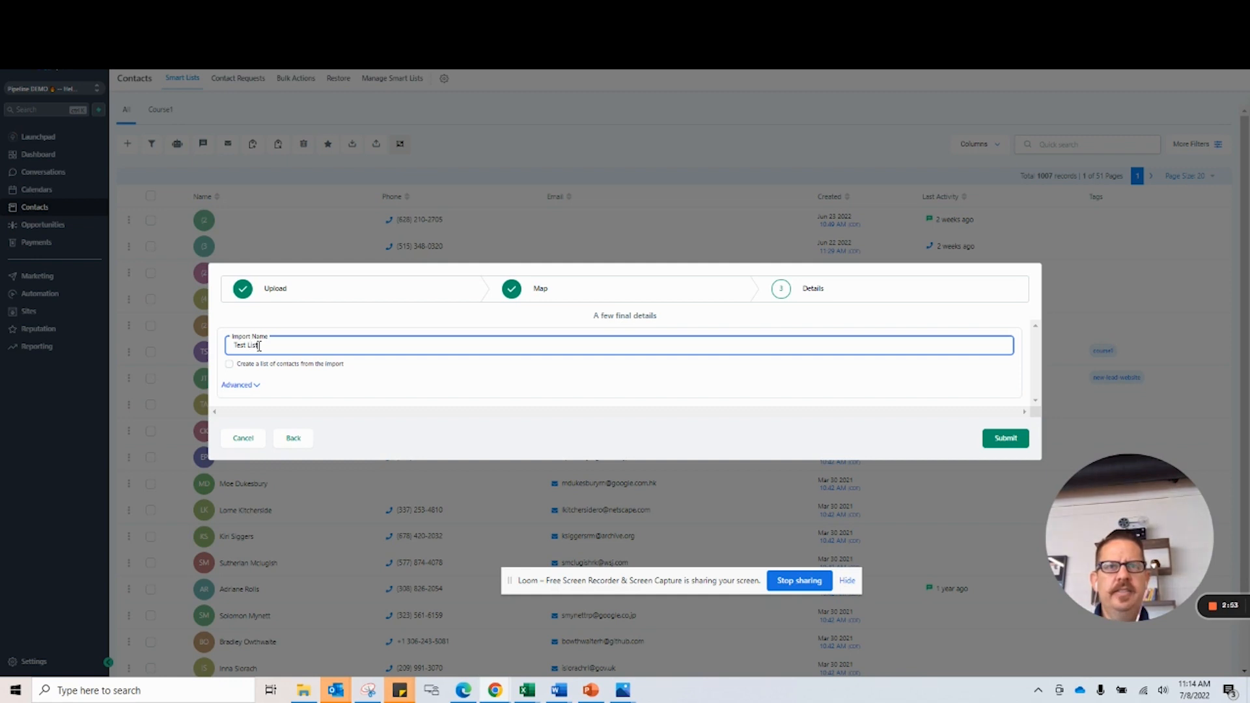
{"action": "type", "text": "- Import"}
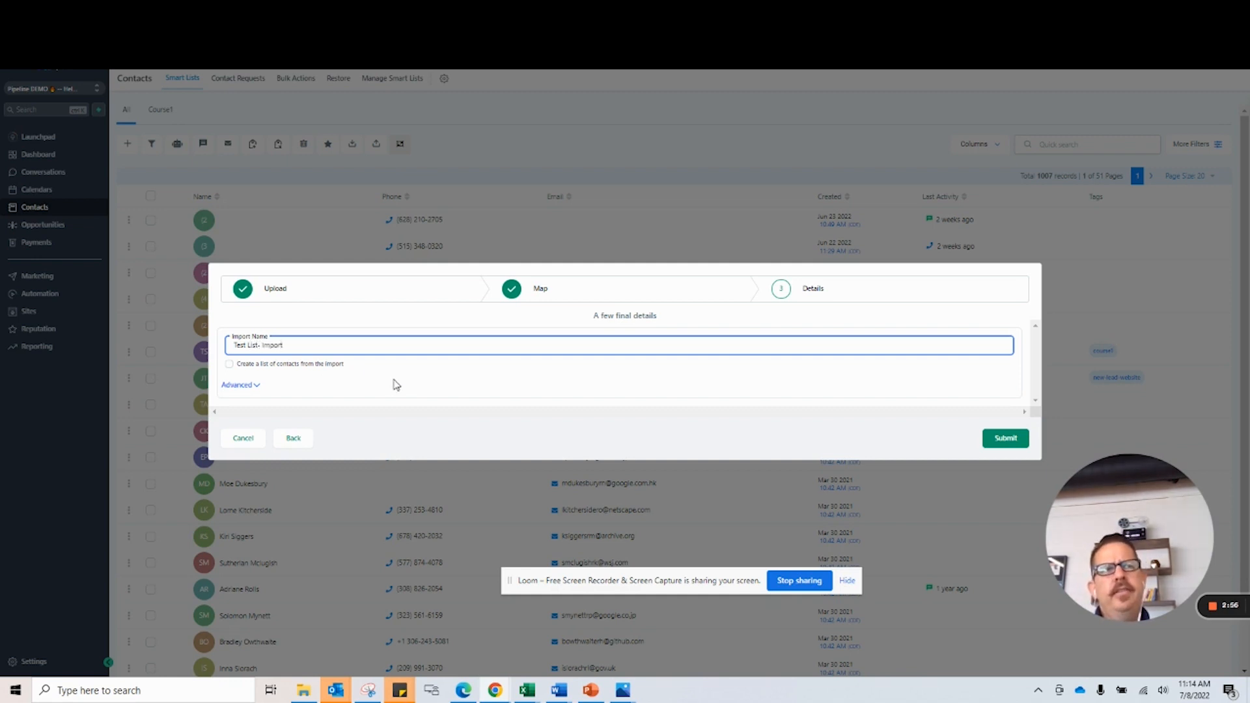
{"action": "left_click", "coordinate": [230, 366]}
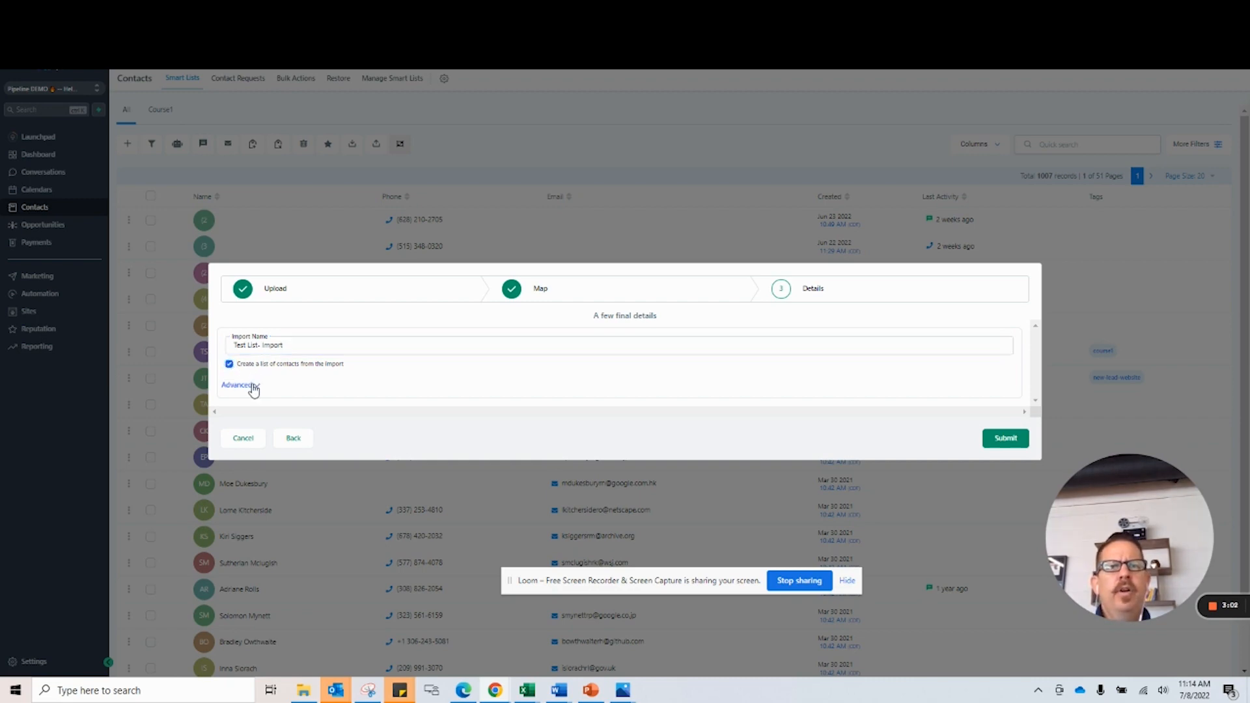
Expand the advanced import options and find existing contacts based on Phone only, without a second preference.
{"action": "left_click", "coordinate": [247, 386]}
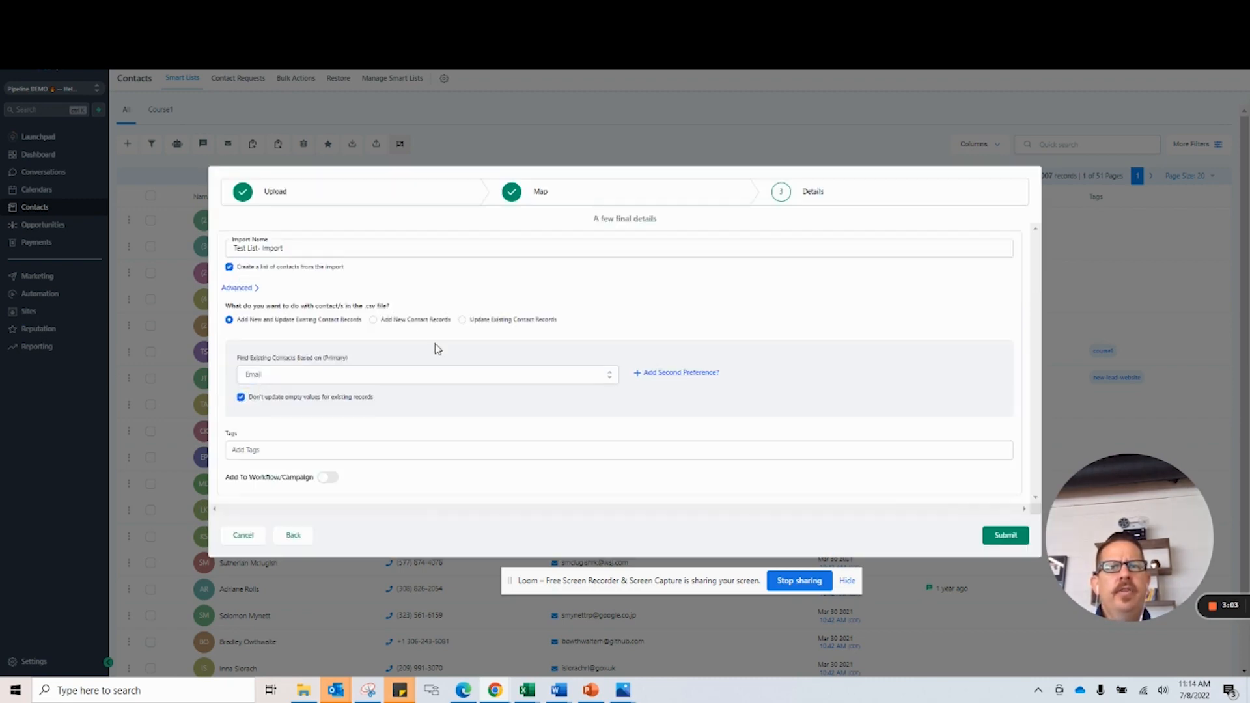
{"action": "left_click", "coordinate": [245, 289]}
{"action": "left_click", "coordinate": [244, 385]}
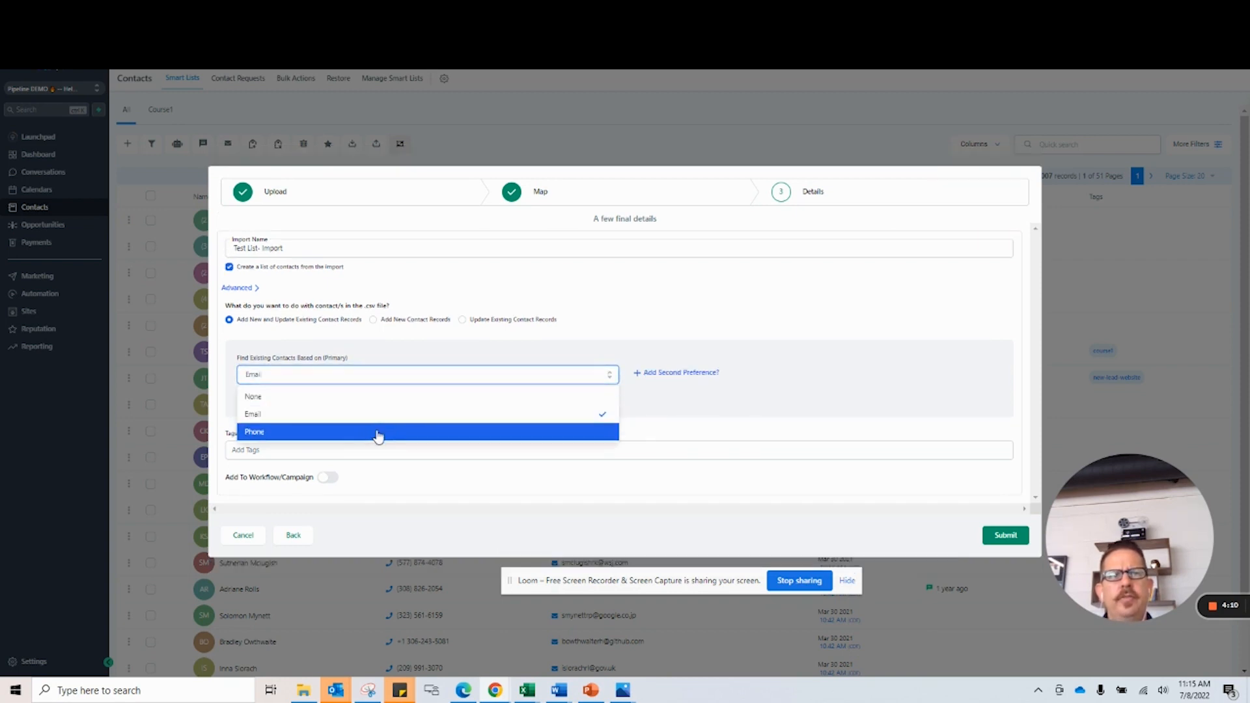
{"action": "left_click", "coordinate": [378, 432]}
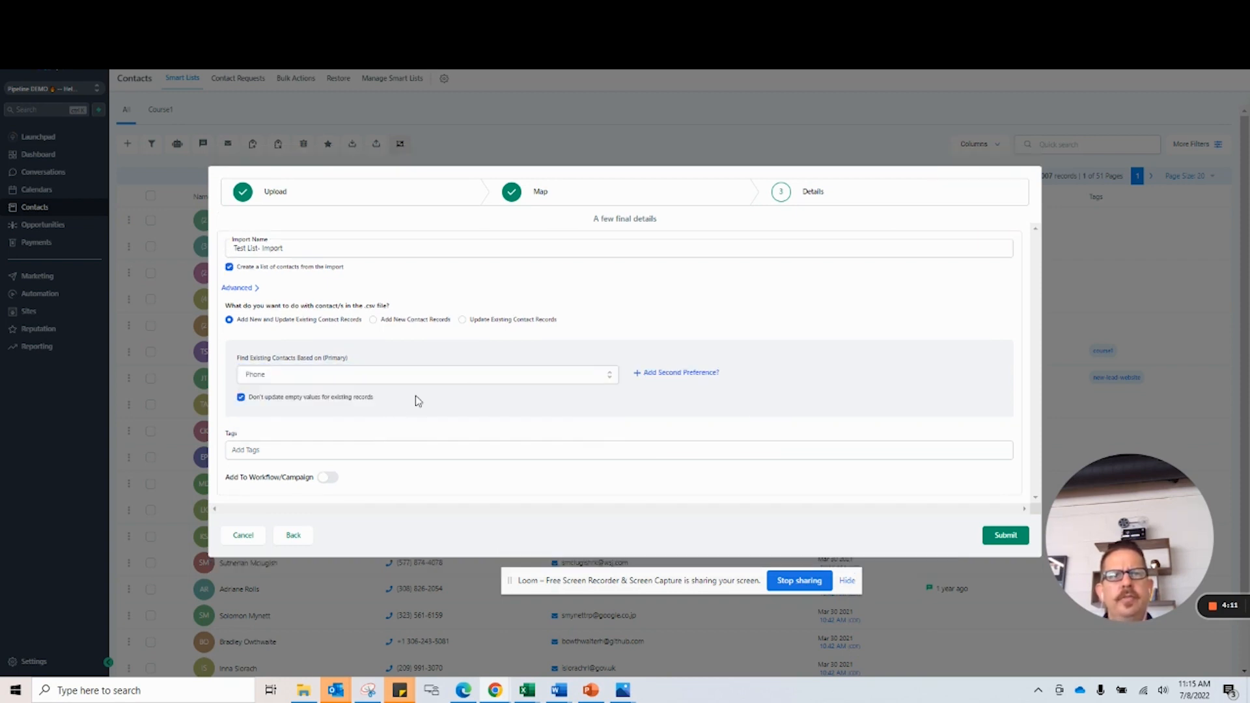
Add the tags "old-contacts" and "7-7-22" to the imported contacts.
{"action": "left_click", "coordinate": [349, 451]}
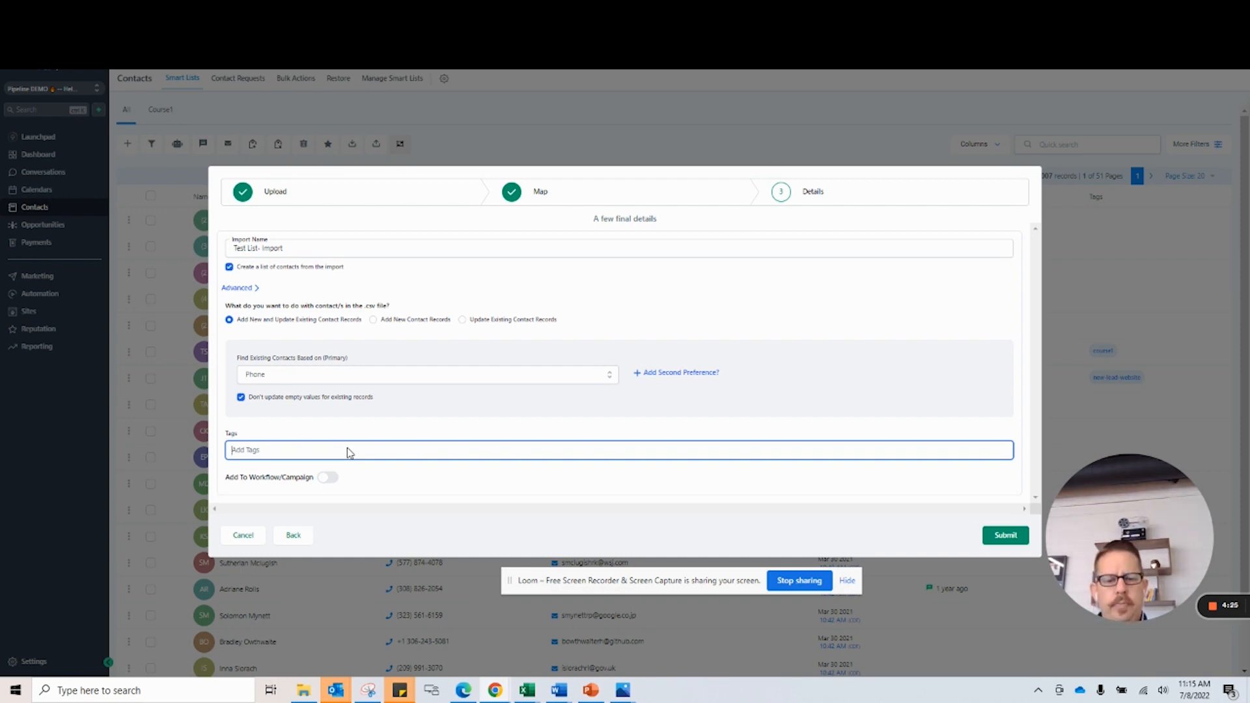
{"action": "type", "text": "old-cont"}
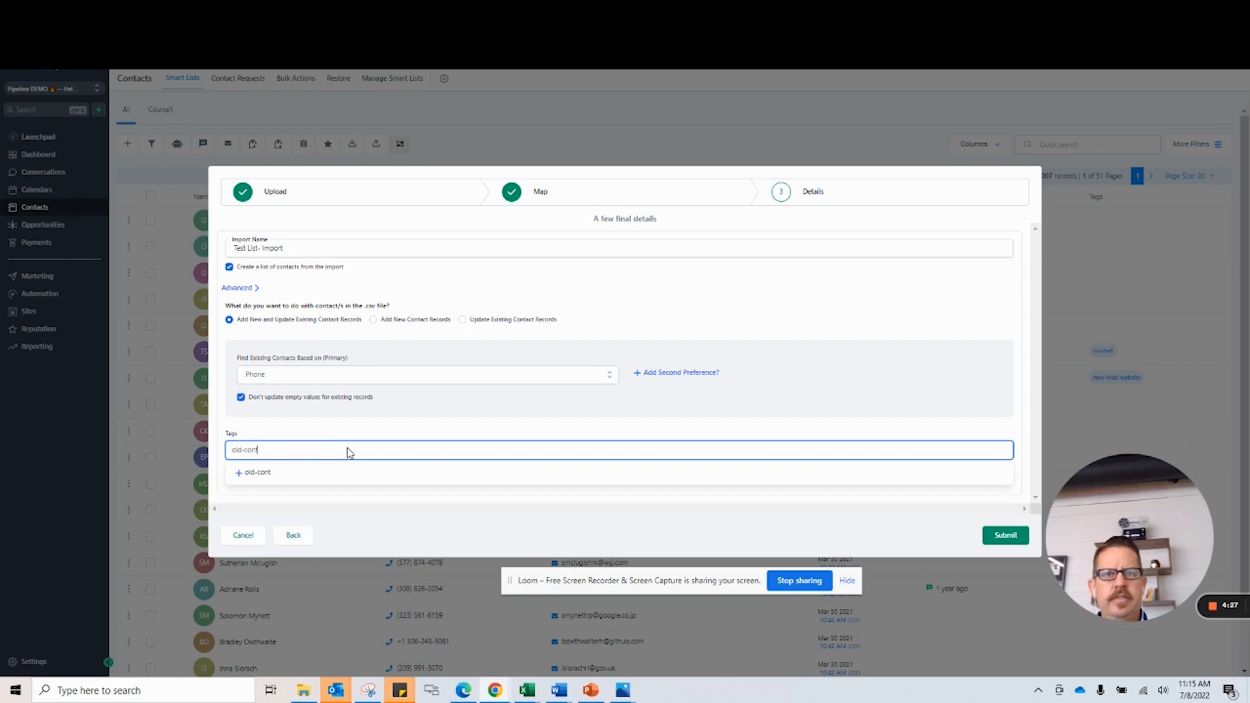
{"action": "type", "text": "acts"}
{"action": "key", "text": "Return"}
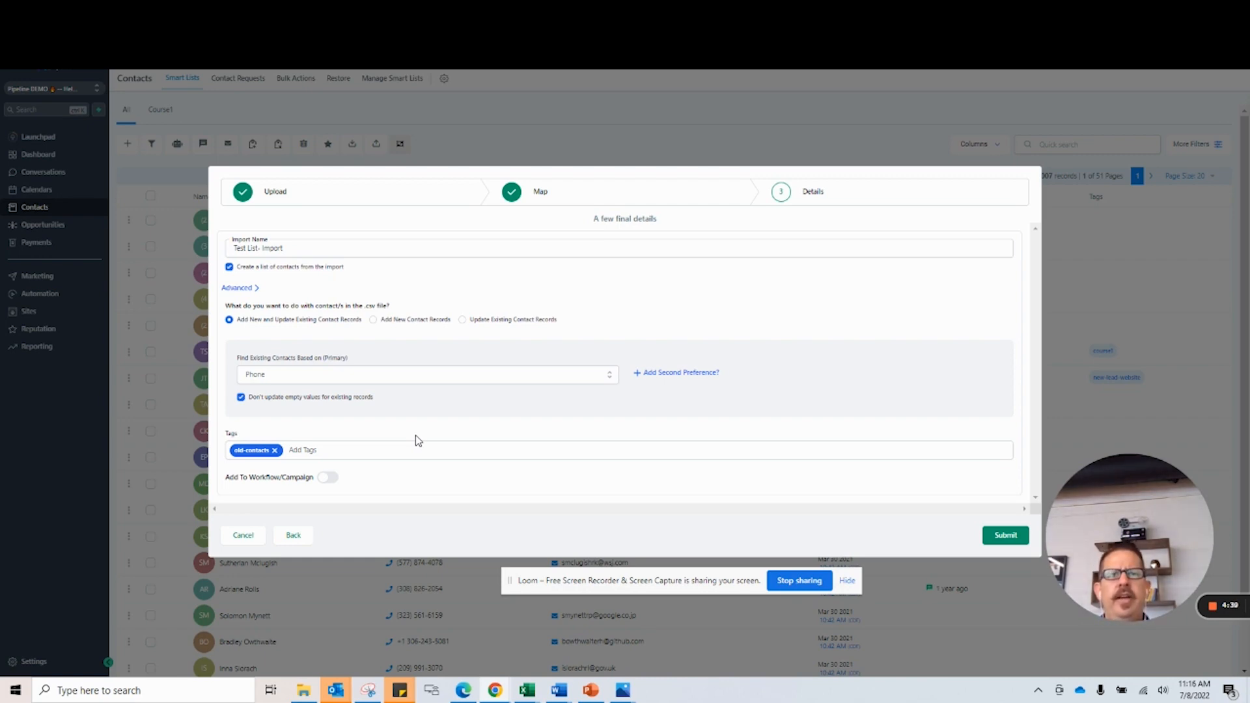
{"action": "left_click", "coordinate": [359, 456]}
{"action": "type", "text": "7-7-22"}
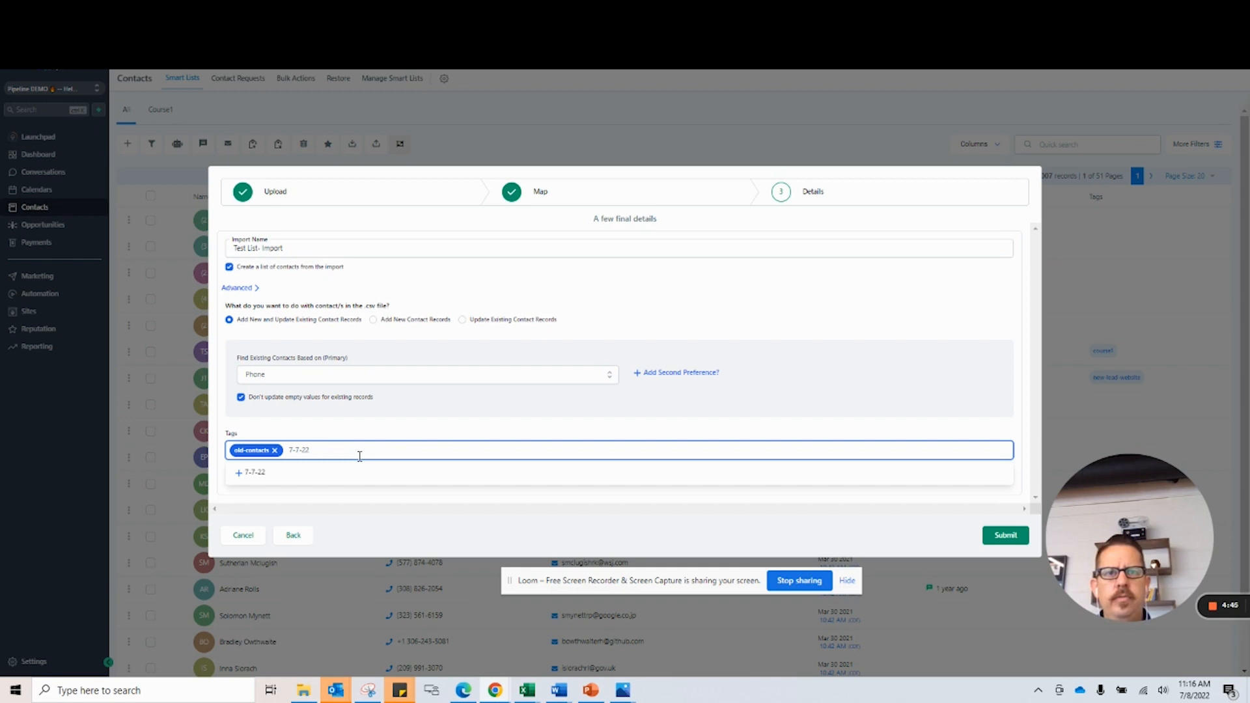
{"action": "left_click", "coordinate": [403, 479]}
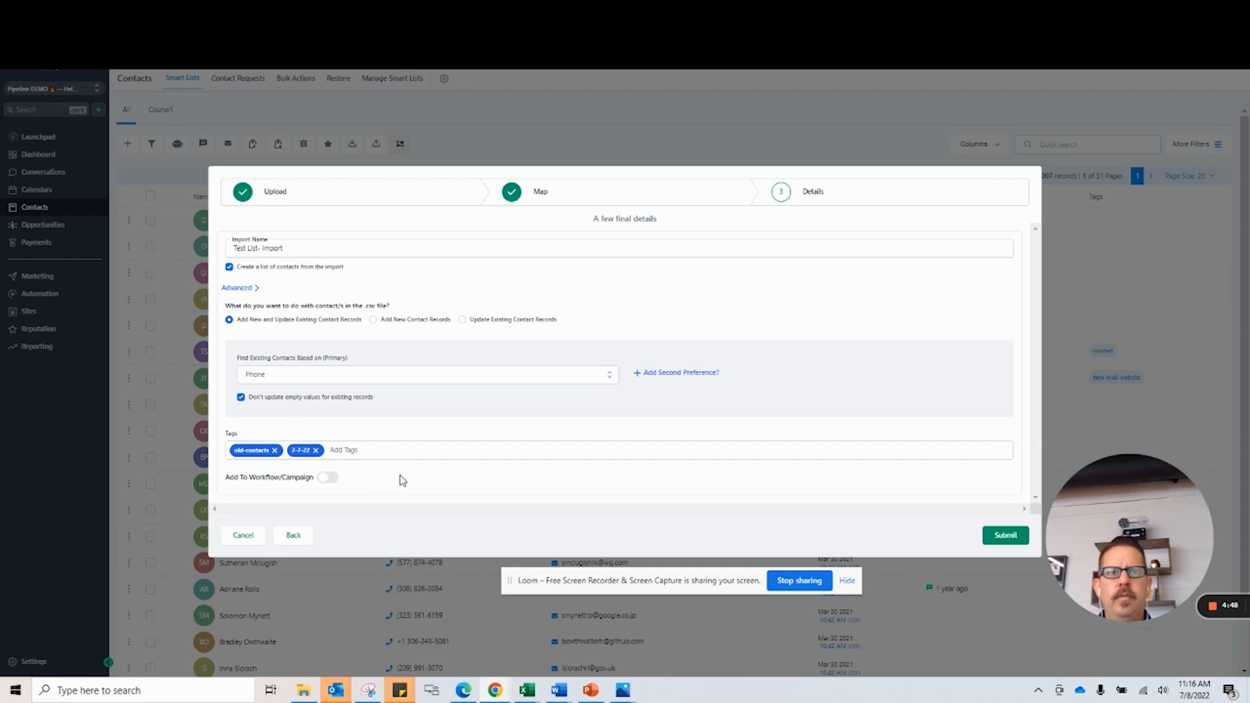
Check the workflow/campaign option, leave it disabled, and submit the contact import.
{"action": "left_click", "coordinate": [323, 480]}
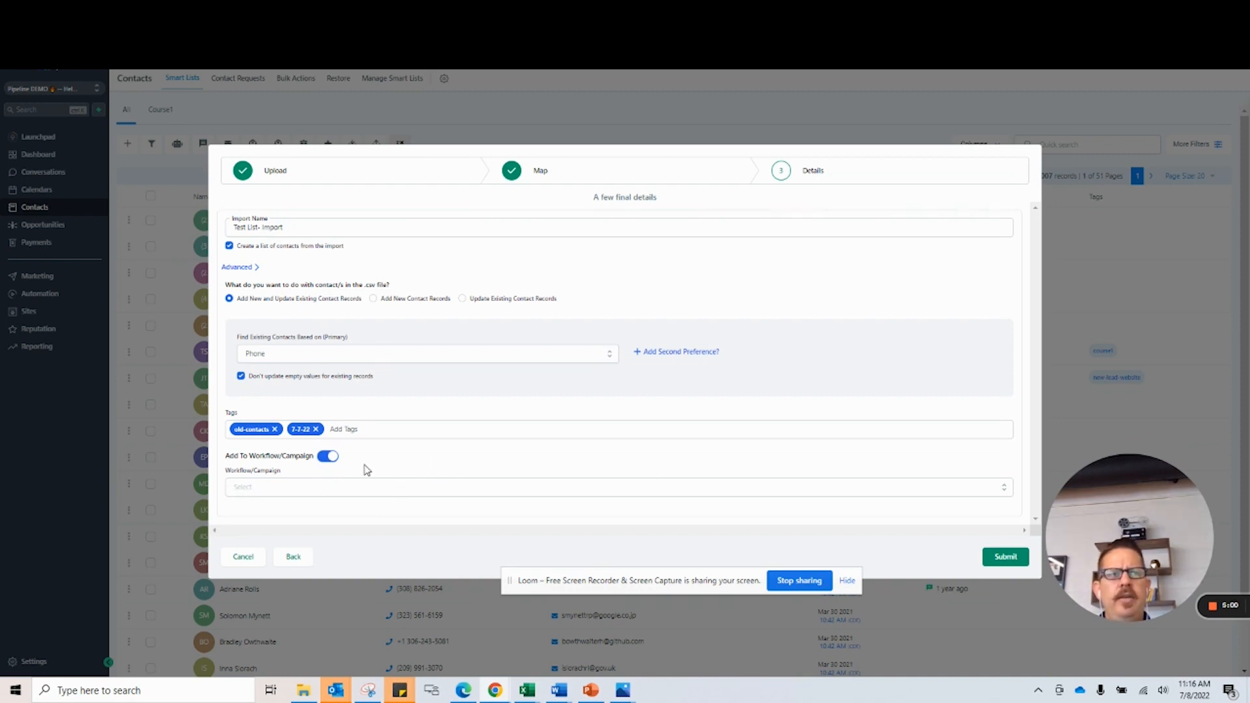
{"action": "left_click", "coordinate": [329, 457]}
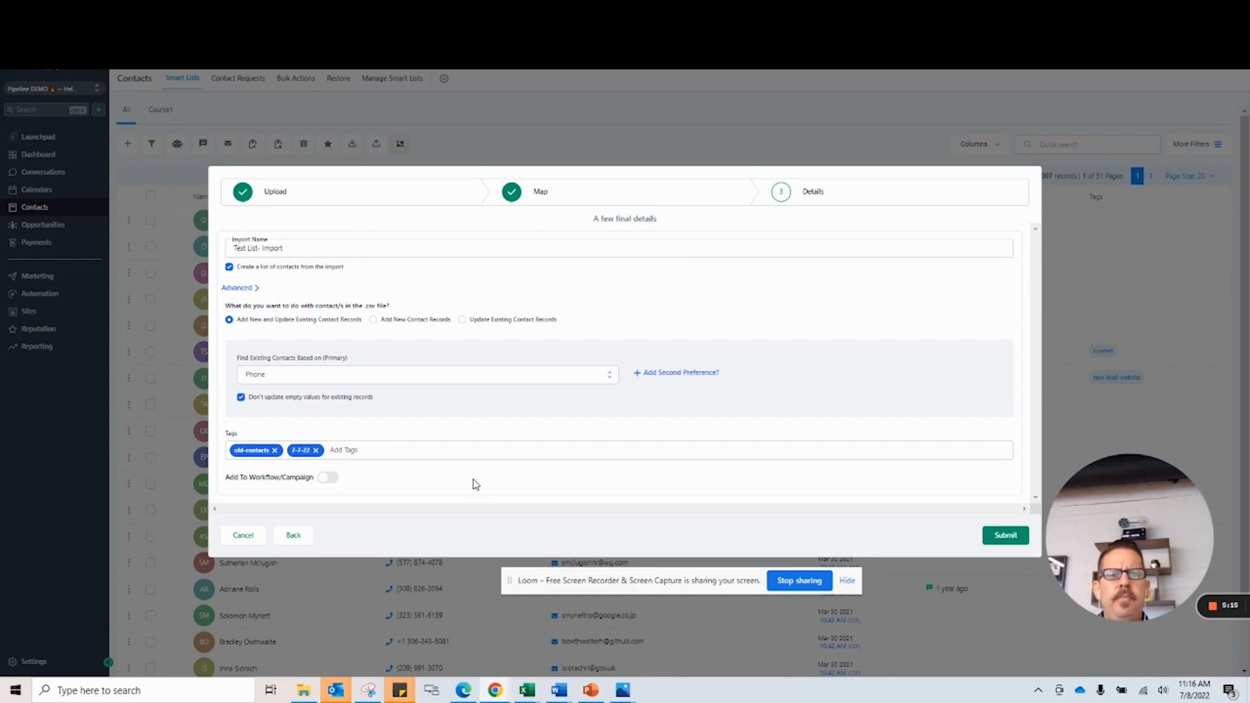
{"action": "left_click", "coordinate": [1006, 535]}
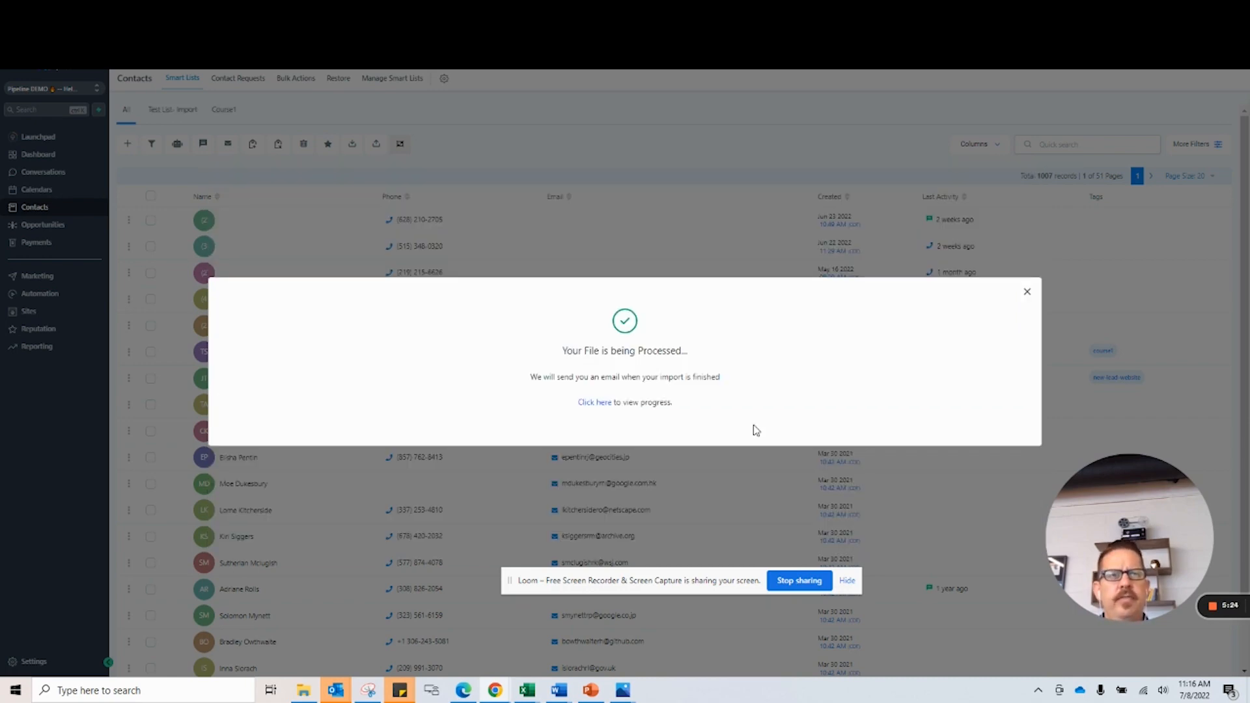
View the import's progress, check the details of Test List- Import, and show its statistics.
{"action": "left_click", "coordinate": [590, 404]}
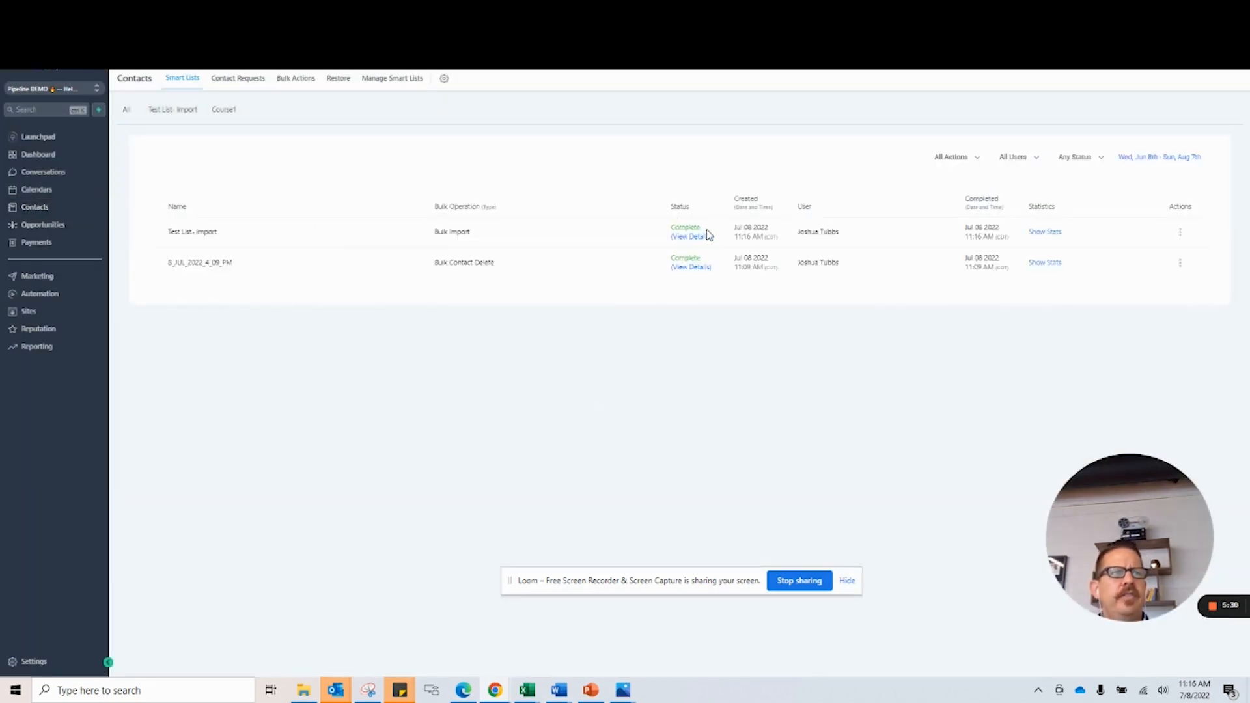
{"action": "left_click", "coordinate": [691, 239]}
{"action": "left_click", "coordinate": [778, 81]}
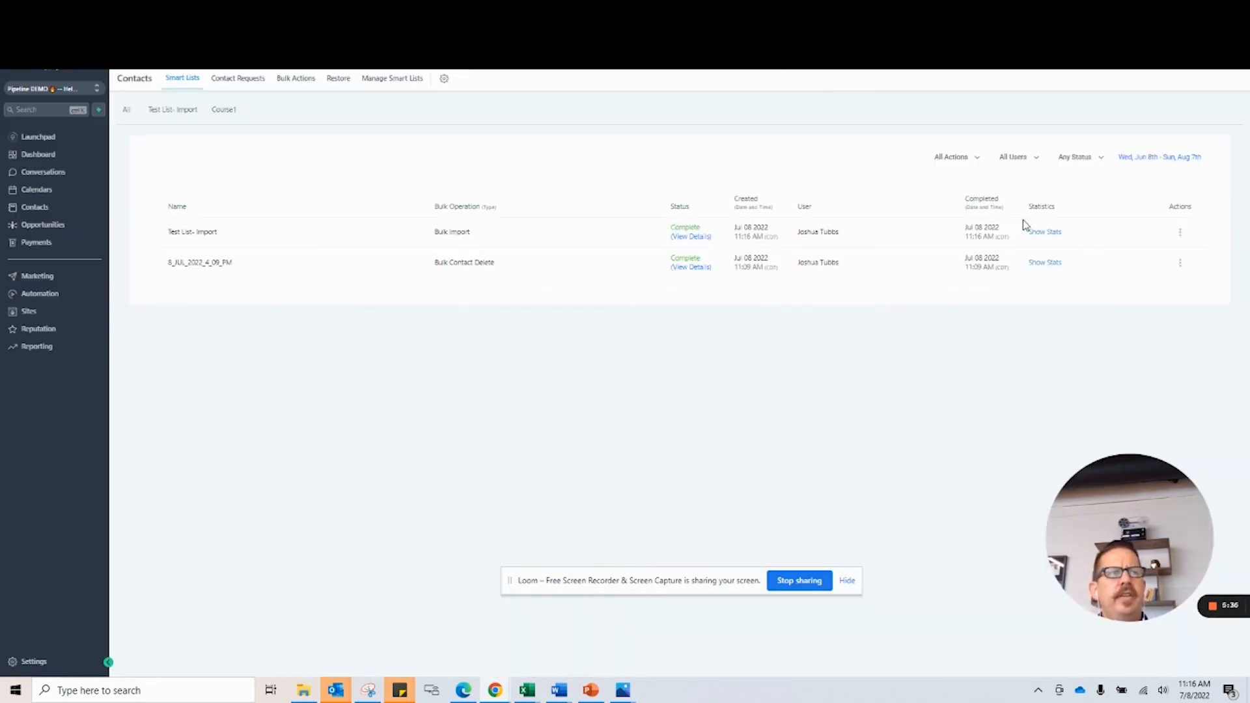
{"action": "left_click", "coordinate": [1045, 233]}
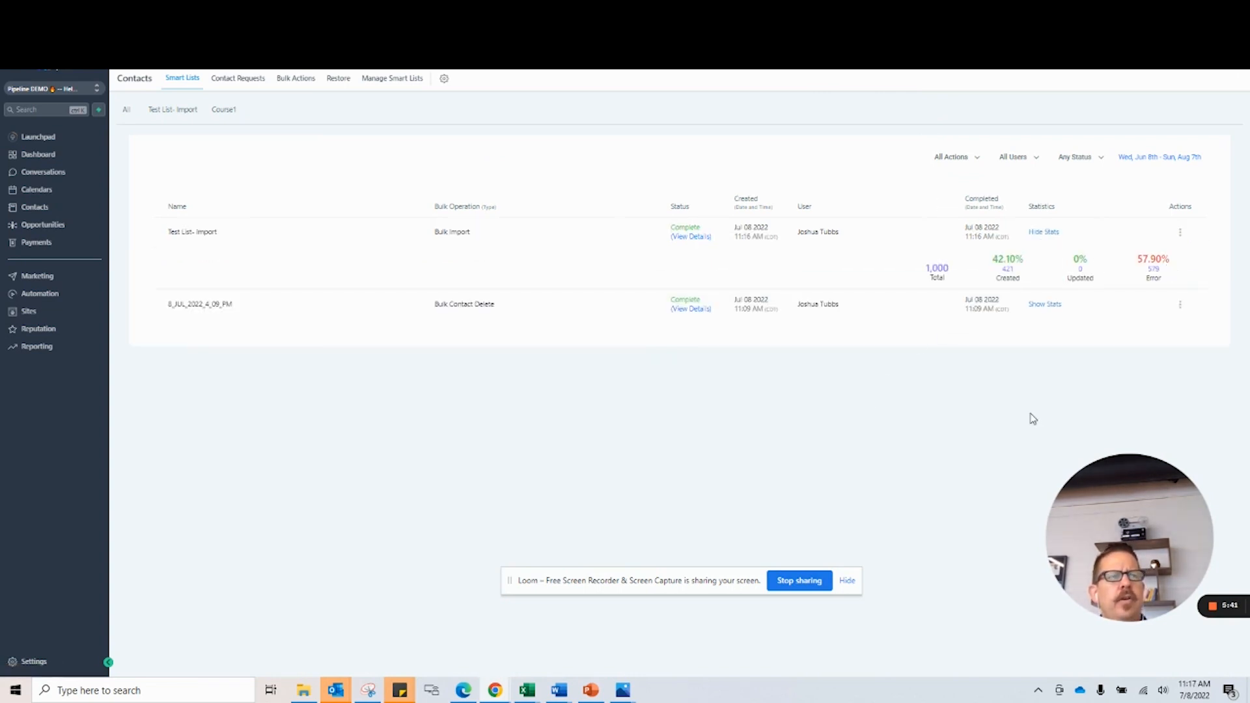
Examine the created, error and total contact counts in the statistics of Test List- Import.
{"action": "double_click", "coordinate": [1008, 270]}
{"action": "left_click_drag", "start_coordinate": [1010, 269], "coordinate": [1018, 279]}
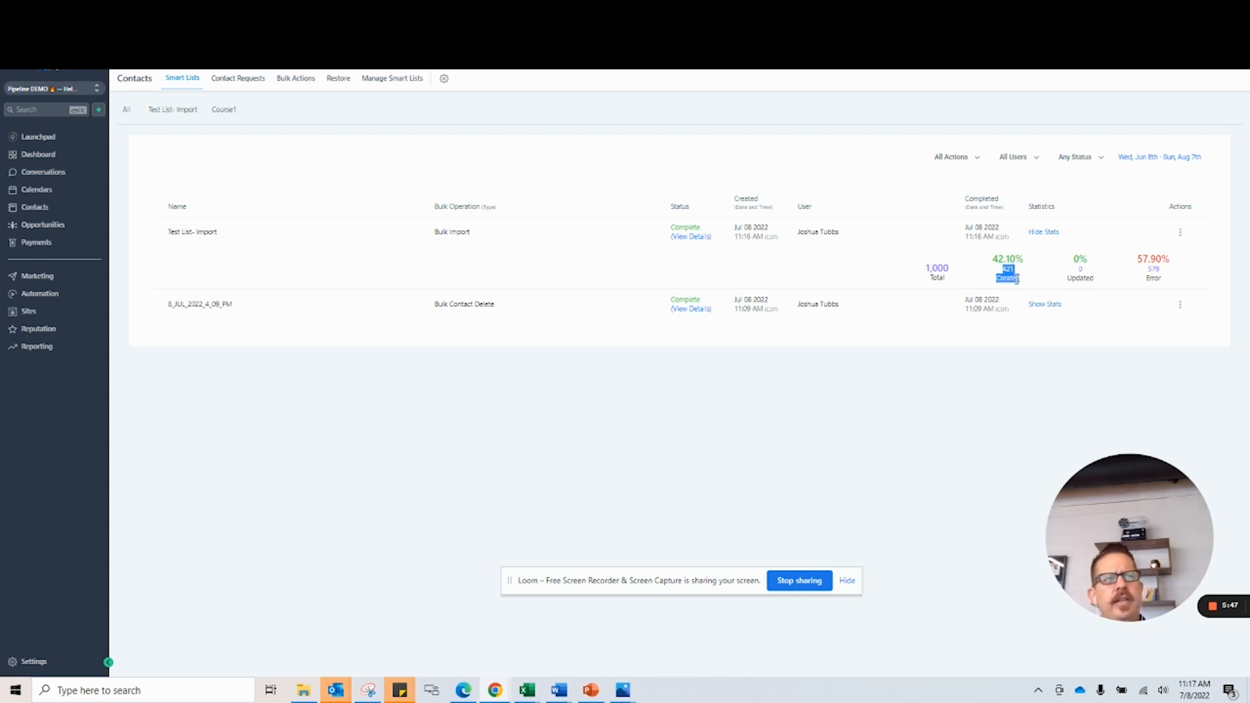
{"action": "double_click", "coordinate": [1017, 278]}
{"action": "left_click", "coordinate": [1017, 280]}
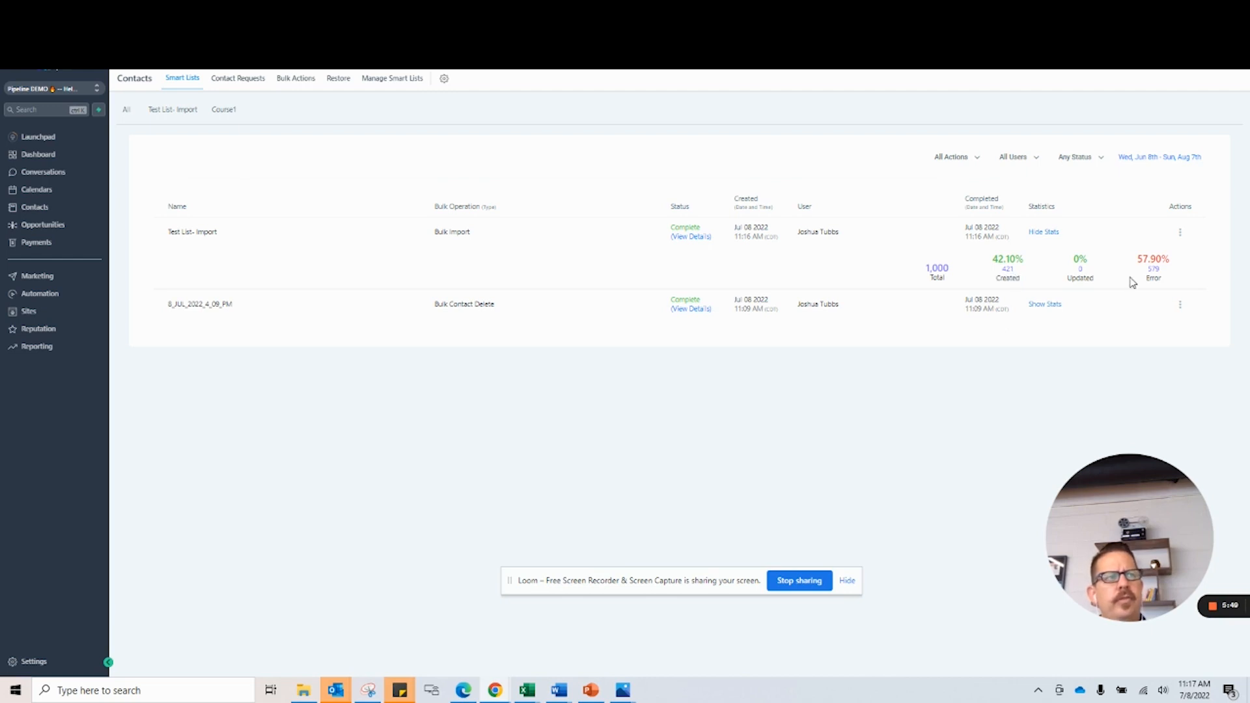
{"action": "double_click", "coordinate": [1152, 268]}
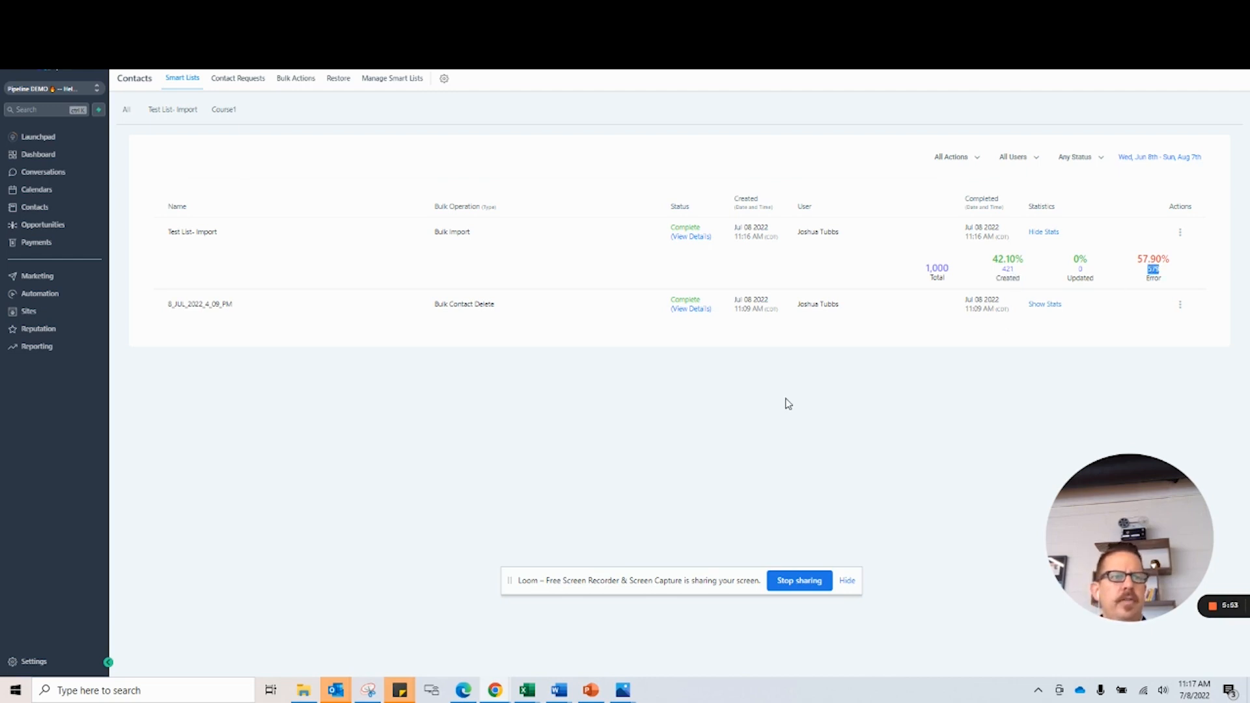
{"action": "double_click", "coordinate": [936, 268]}
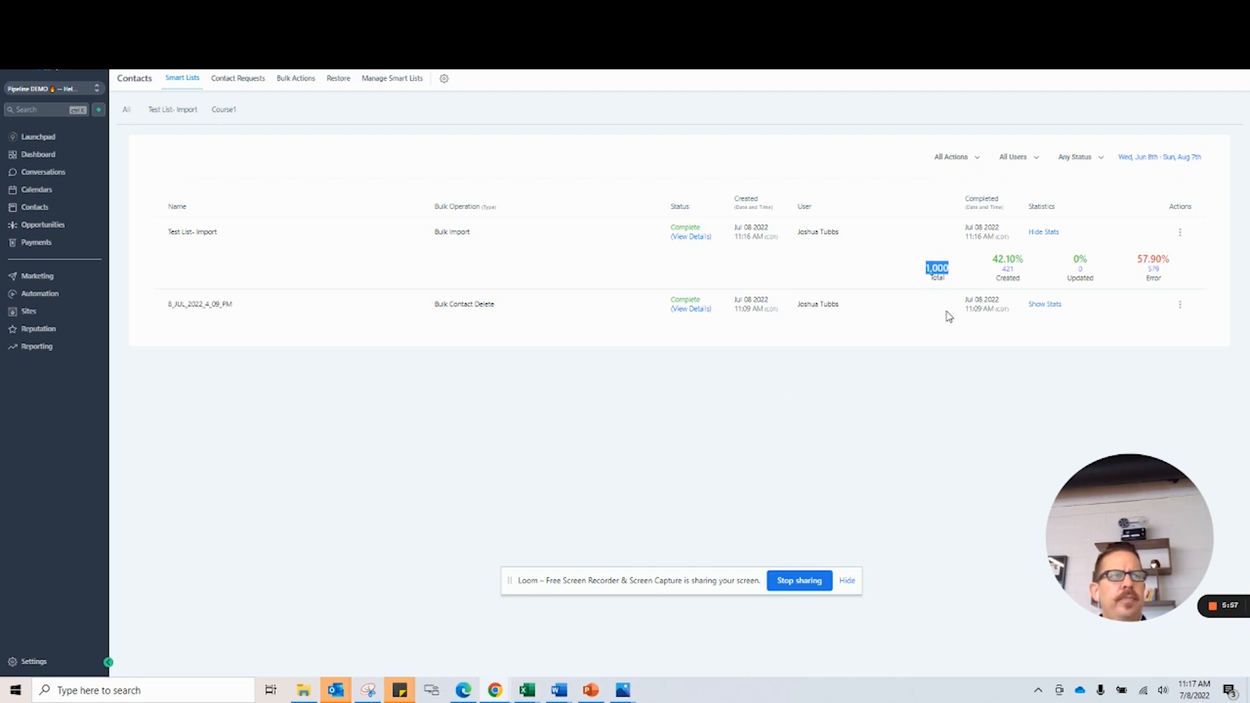
{"action": "left_click", "coordinate": [955, 408]}
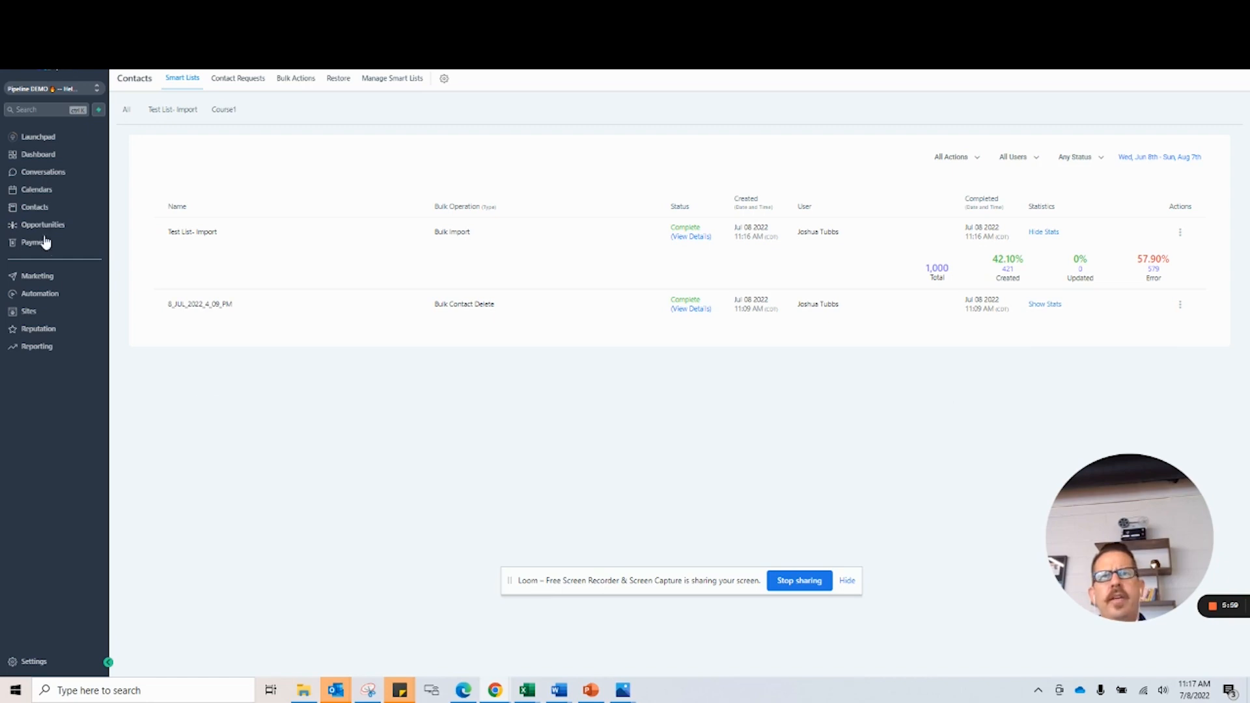
Look through the full contact list, and check the imported contacts and their bulk selection in the Test List- Import smart list.
{"action": "left_click", "coordinate": [19, 209]}
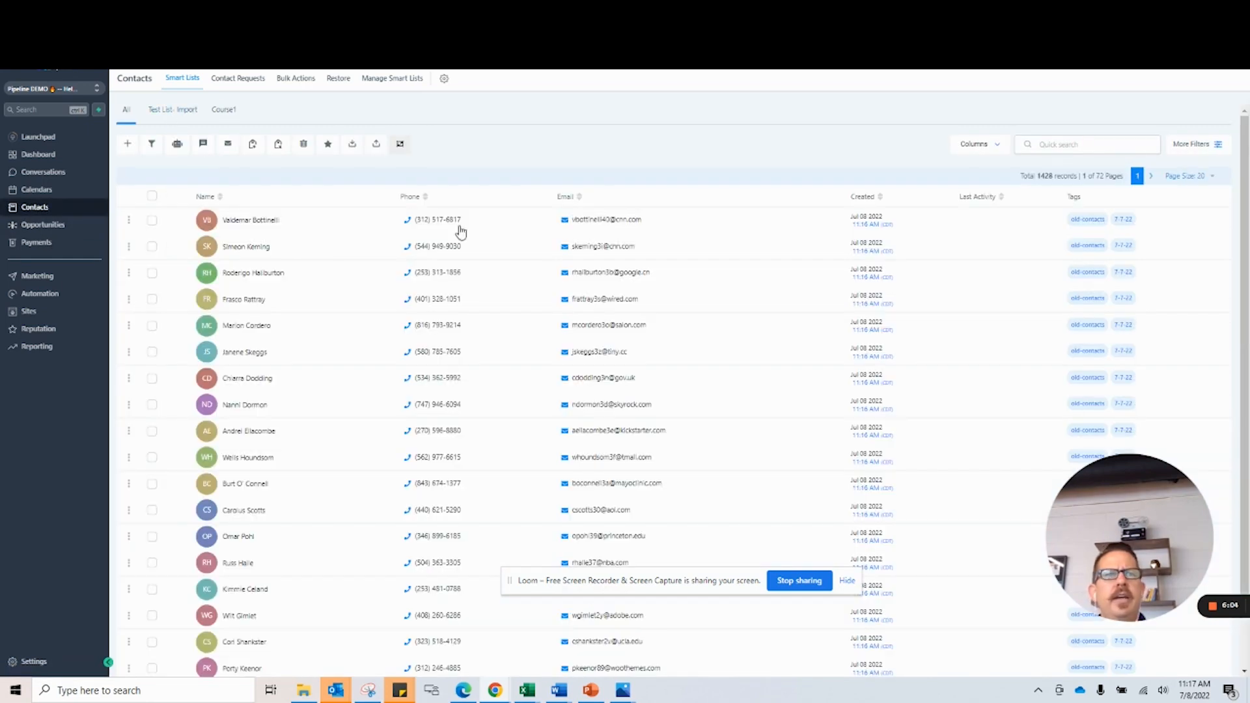
{"action": "scroll", "coordinate": [554, 276], "scroll_direction": "down", "scroll_amount": 2}
{"action": "scroll", "coordinate": [554, 276], "scroll_direction": "up", "scroll_amount": 2}
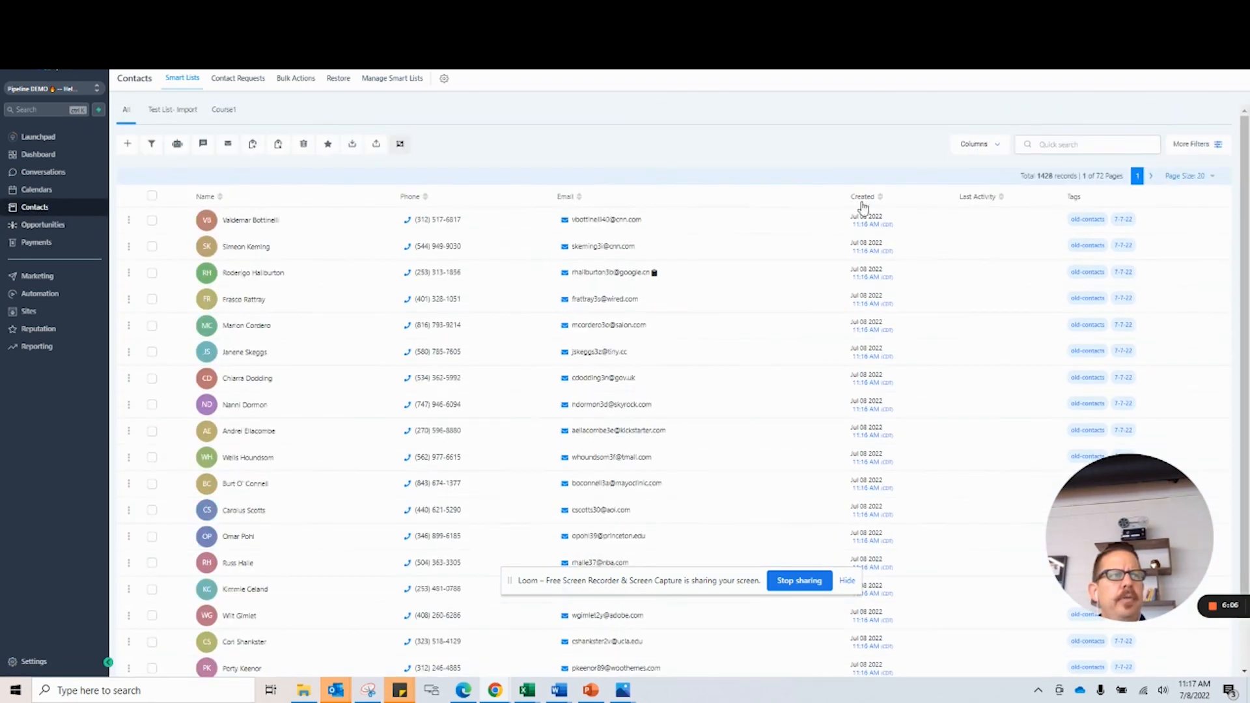
{"action": "left_click", "coordinate": [159, 113]}
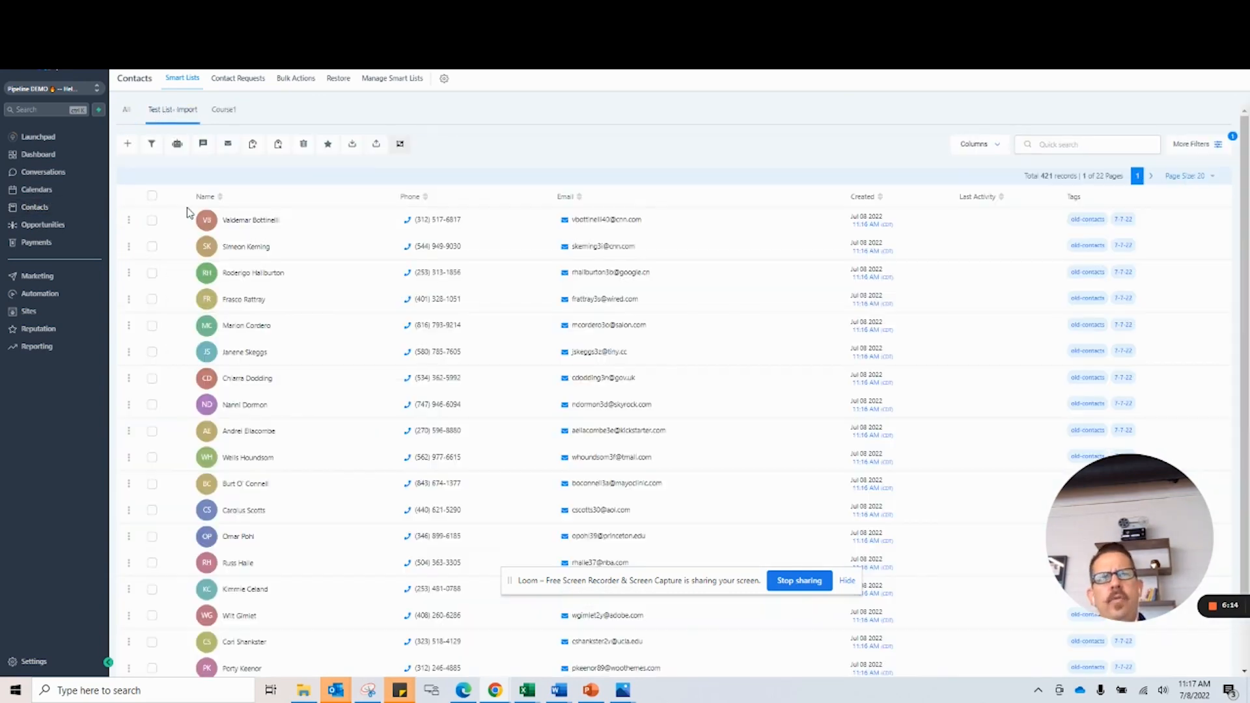
{"action": "left_click", "coordinate": [152, 195]}
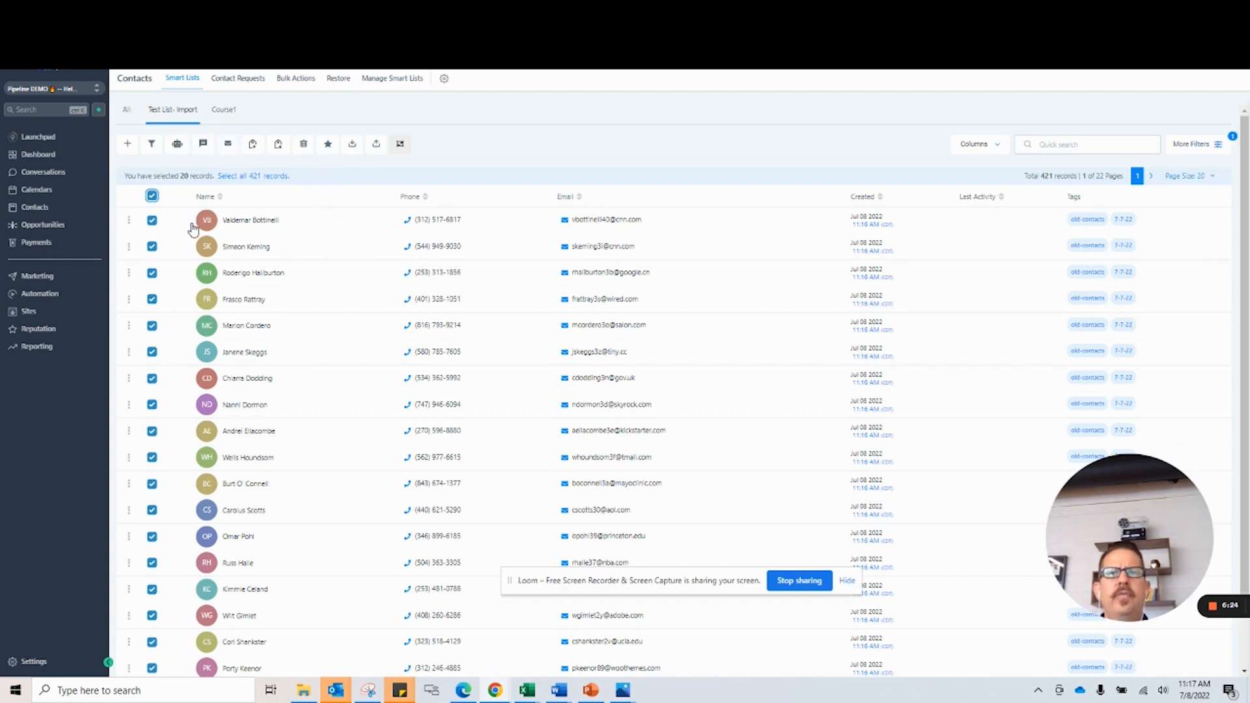
{"action": "left_click", "coordinate": [152, 196]}
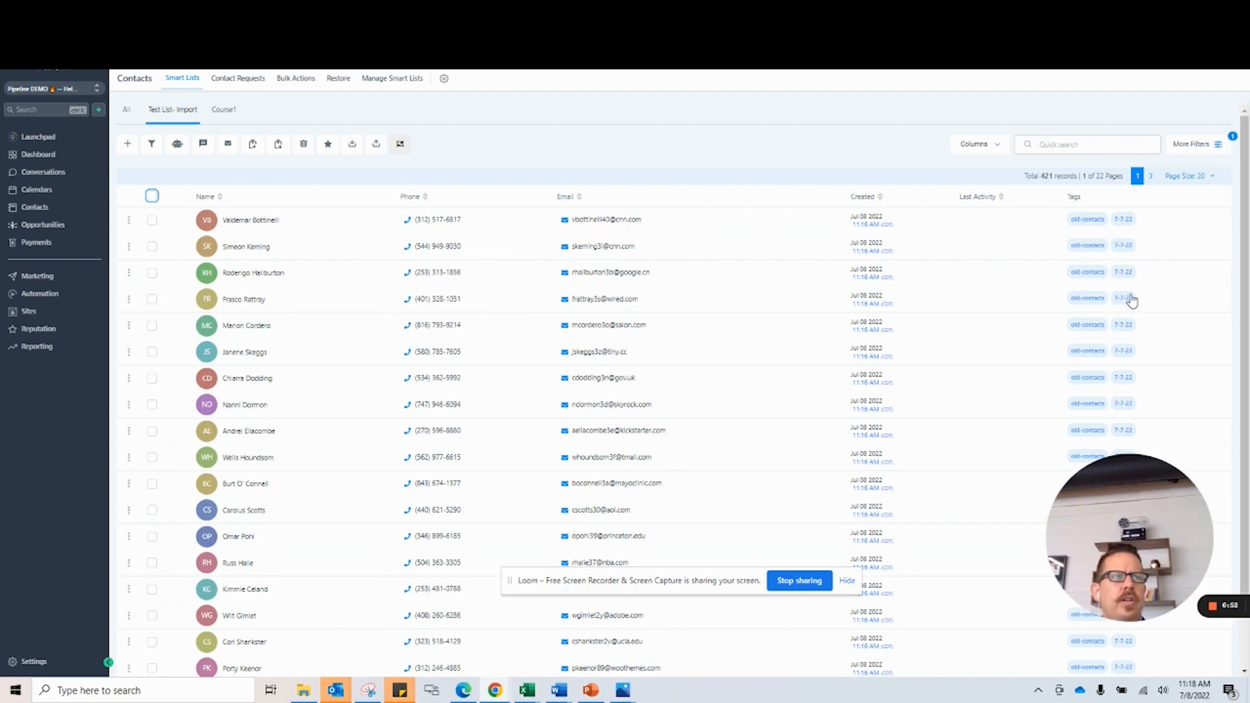
Filter the Test List- Import smart list to contacts whose tag is 7-7-22, and save the filter changes while returning to all contacts.
{"action": "left_click", "coordinate": [1193, 147]}
{"action": "left_click", "coordinate": [1086, 204]}
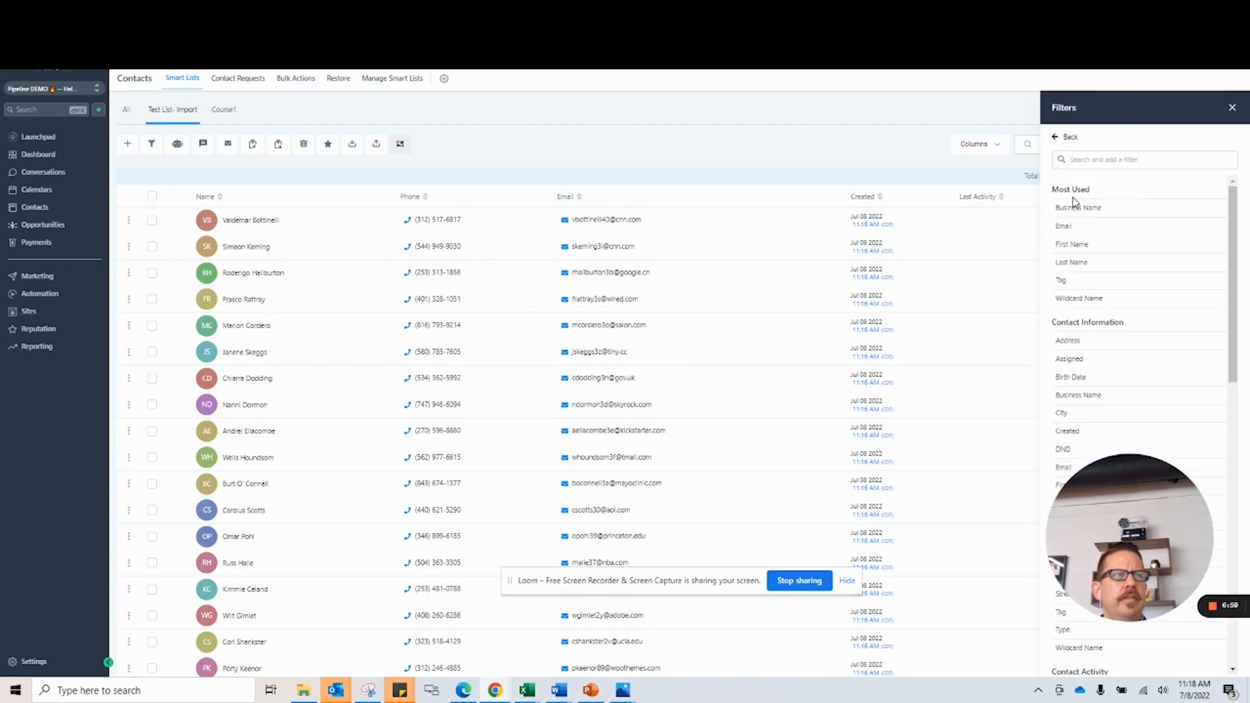
{"action": "left_click", "coordinate": [1068, 279]}
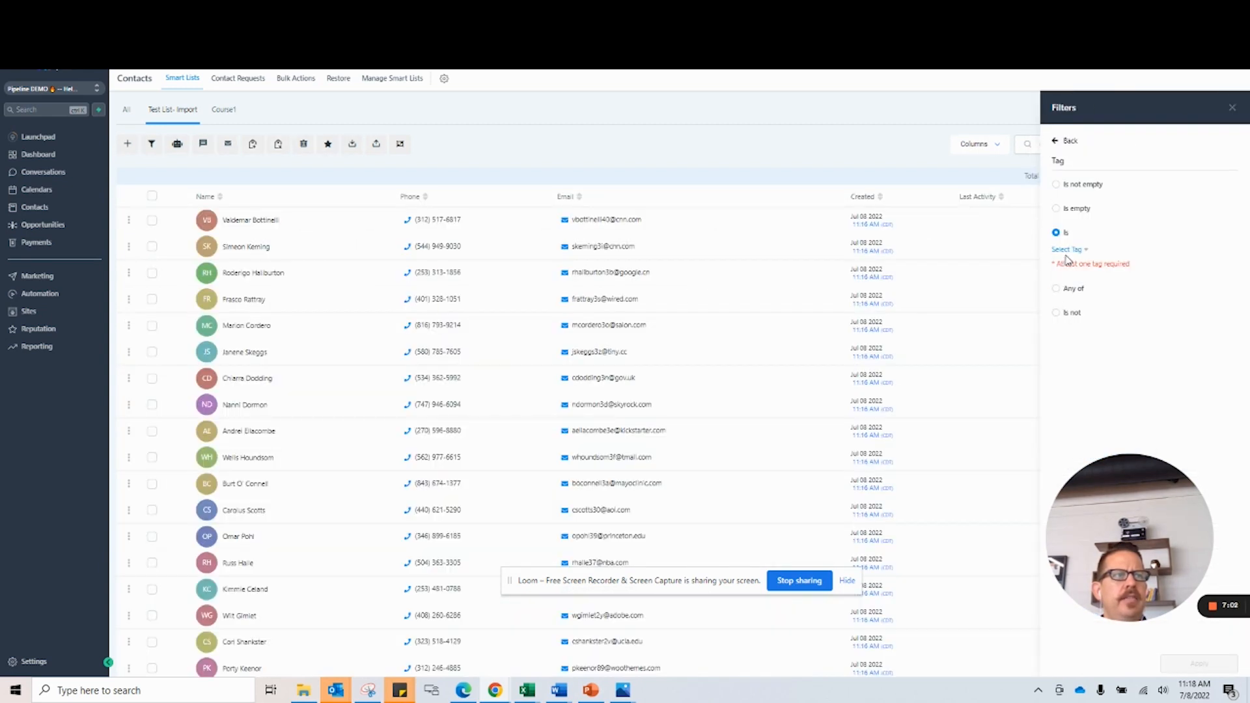
{"action": "left_click", "coordinate": [1067, 250]}
{"action": "left_click", "coordinate": [1073, 276]}
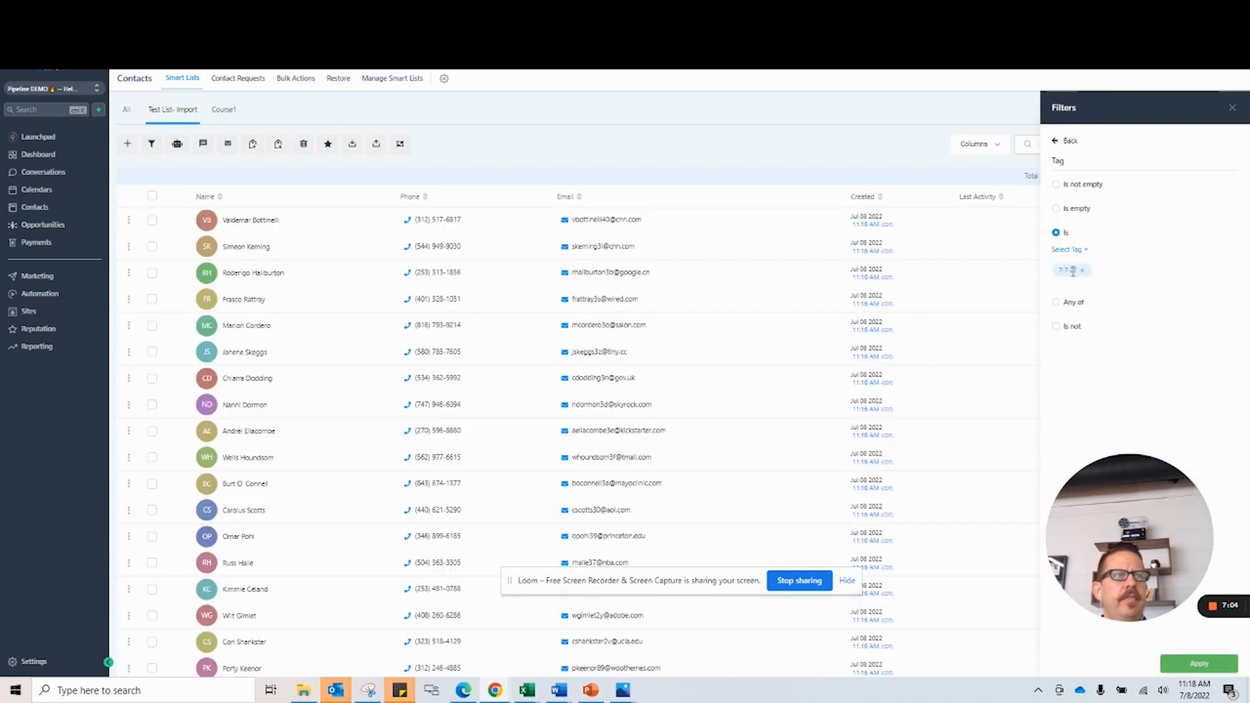
{"action": "left_click", "coordinate": [1200, 663]}
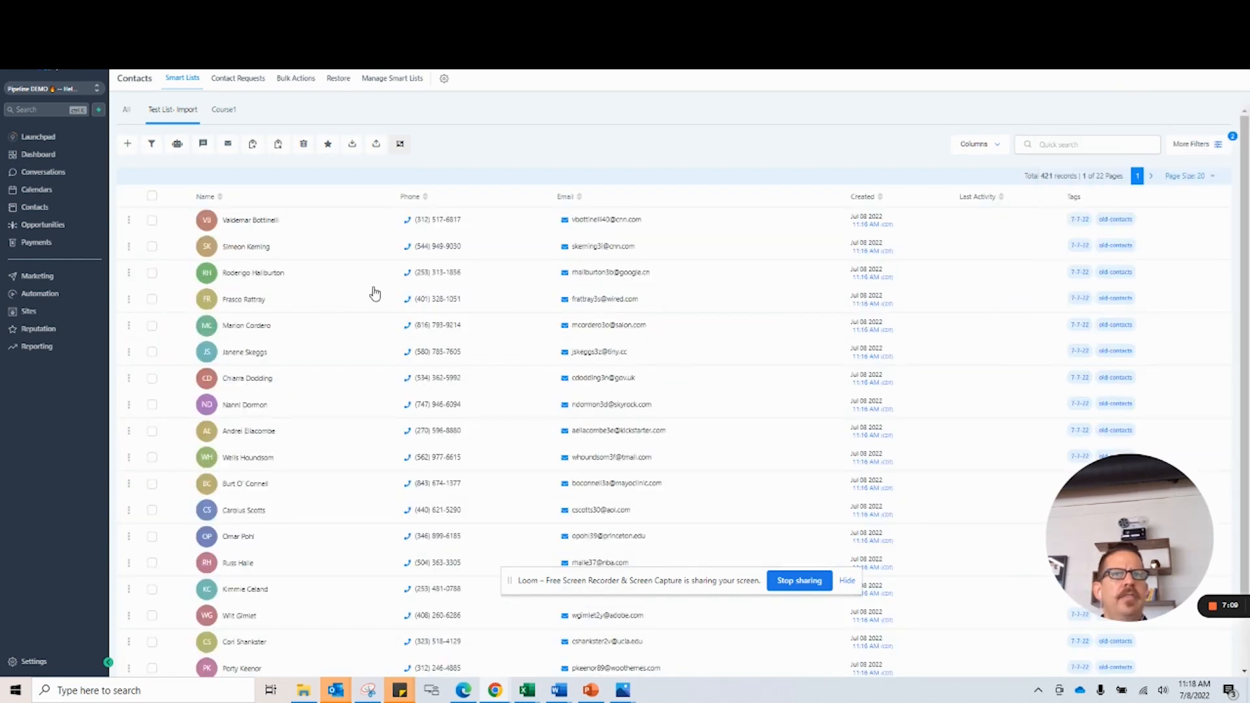
{"action": "left_click", "coordinate": [128, 113]}
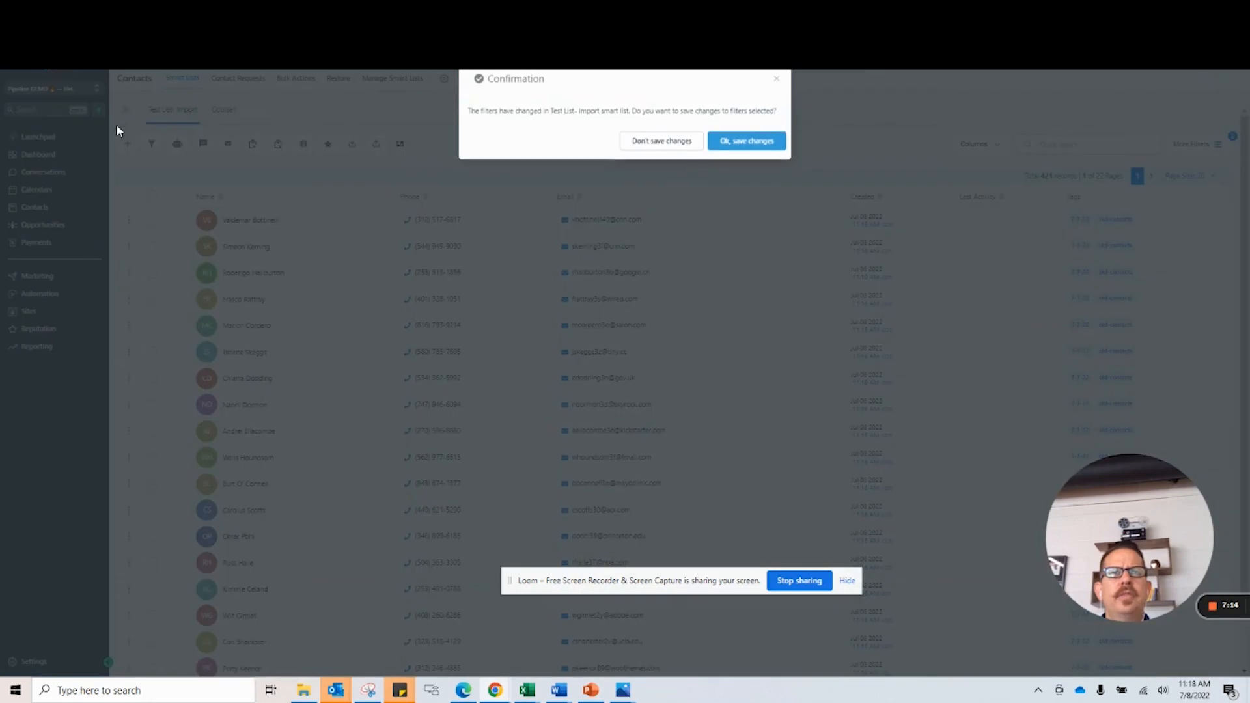
{"action": "left_click", "coordinate": [728, 145]}
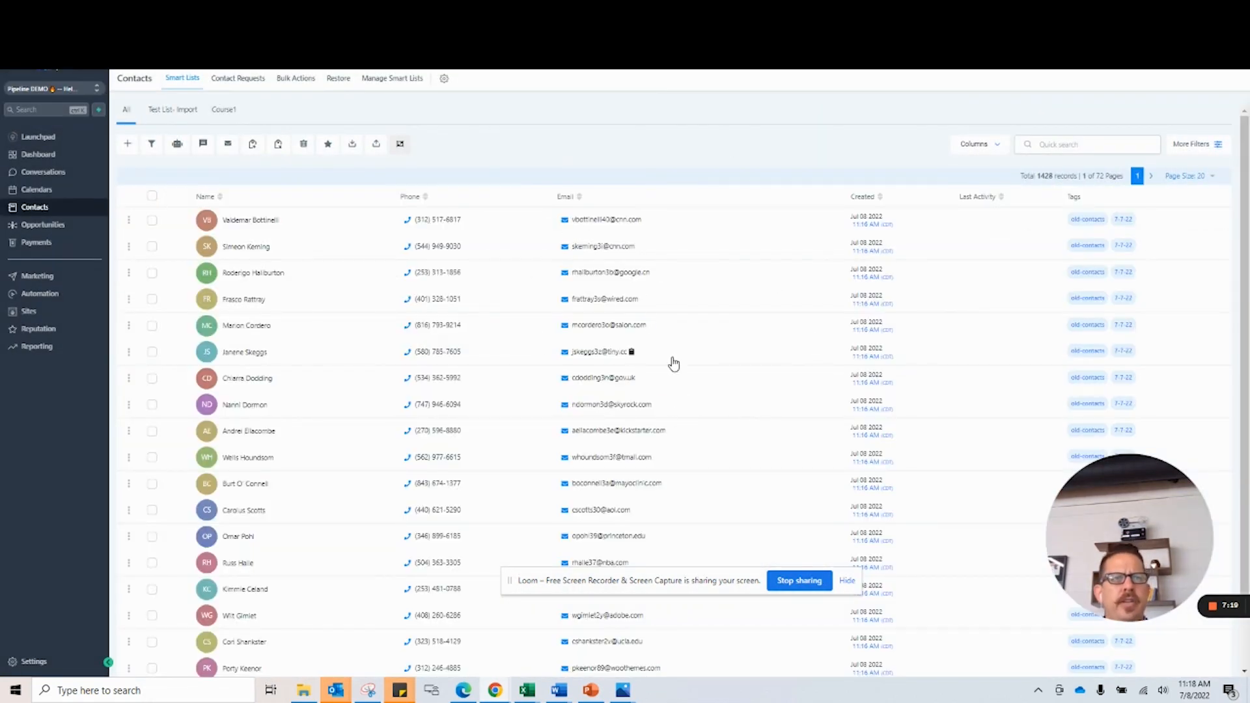